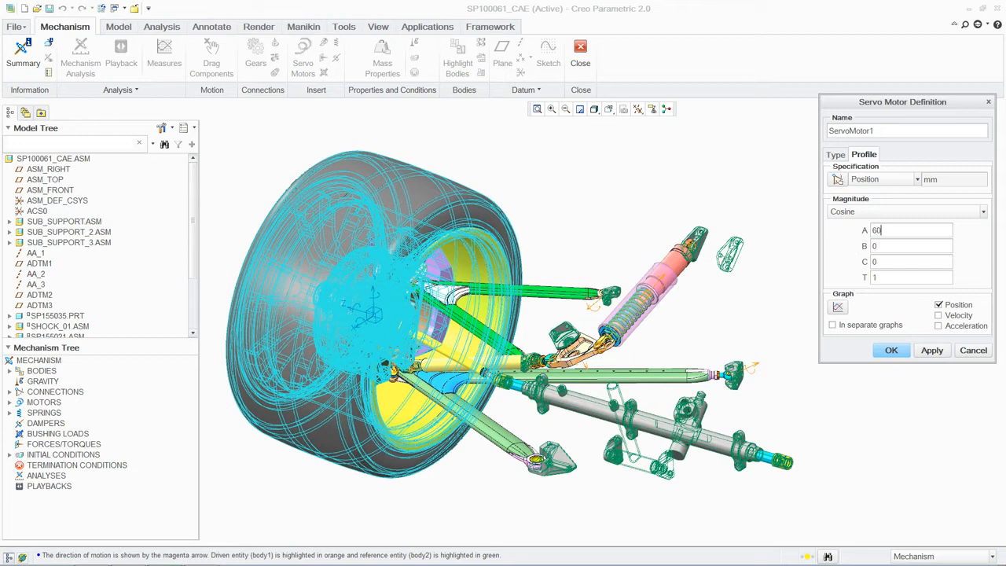
# Define the servo motor's cosine position profile with A 60, B 270, C 0 and T 10.
pyautogui.click(902, 356)
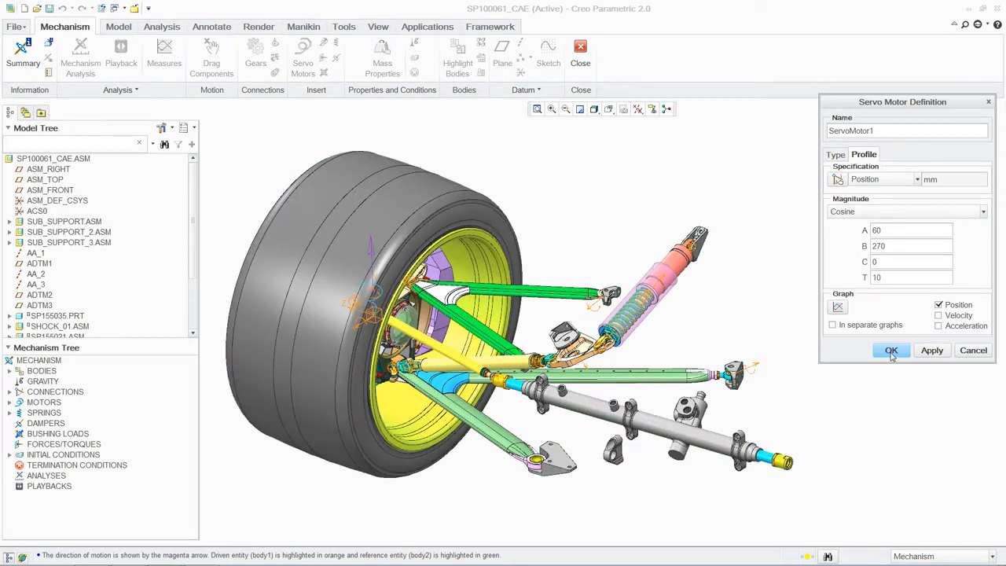
pyautogui.click(891, 356)
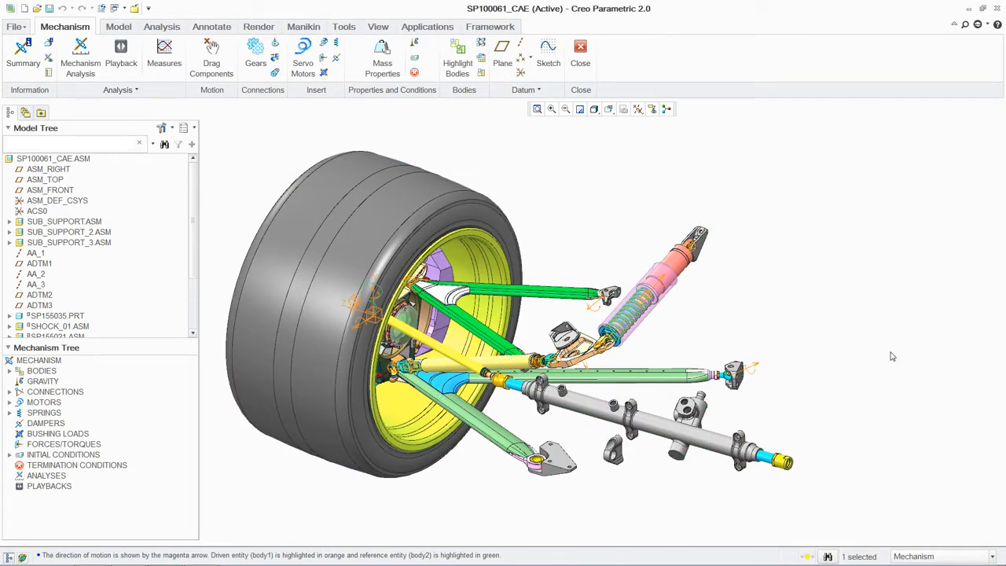
pyautogui.click(797, 291)
# Create a dynamic analysis named motion with a duration of 10, starting from InitCond1, and run it.
pyautogui.click(81, 57)
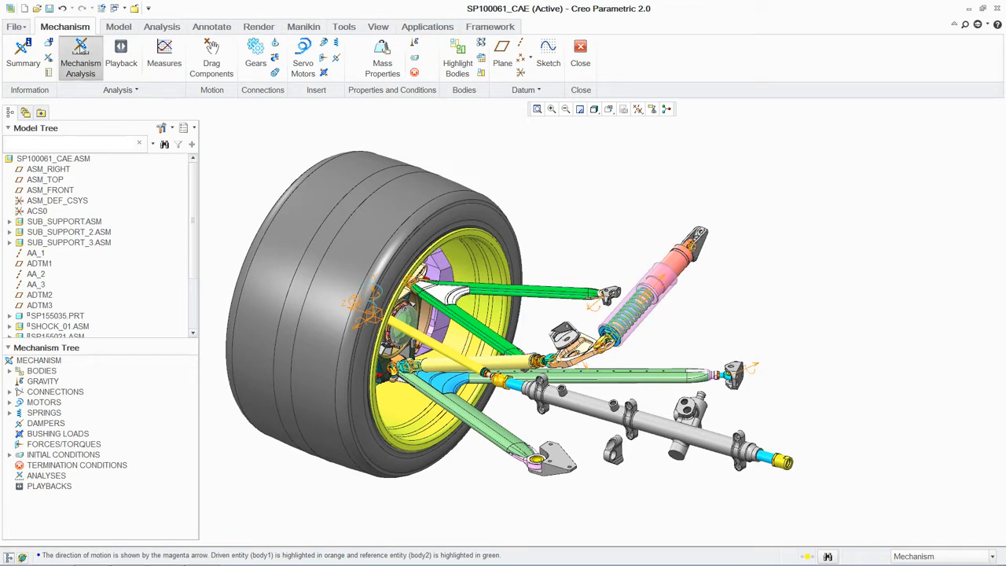
pyautogui.write('motion')
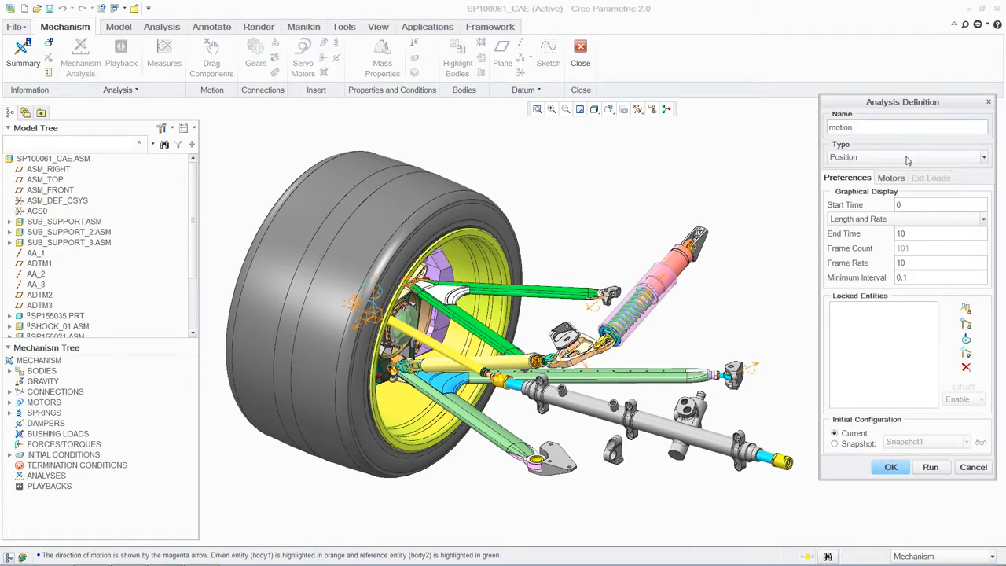
pyautogui.click(908, 158)
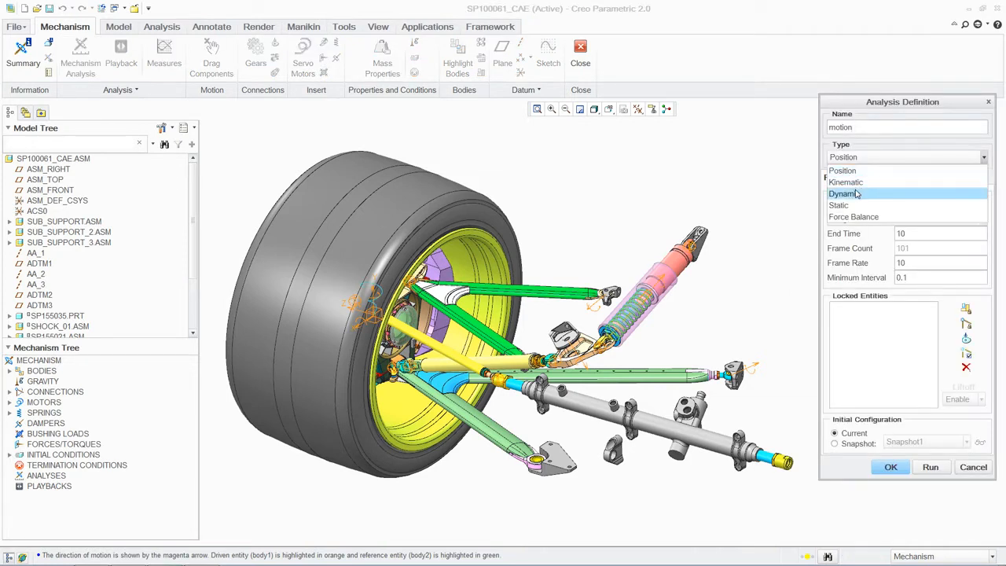
pyautogui.click(845, 194)
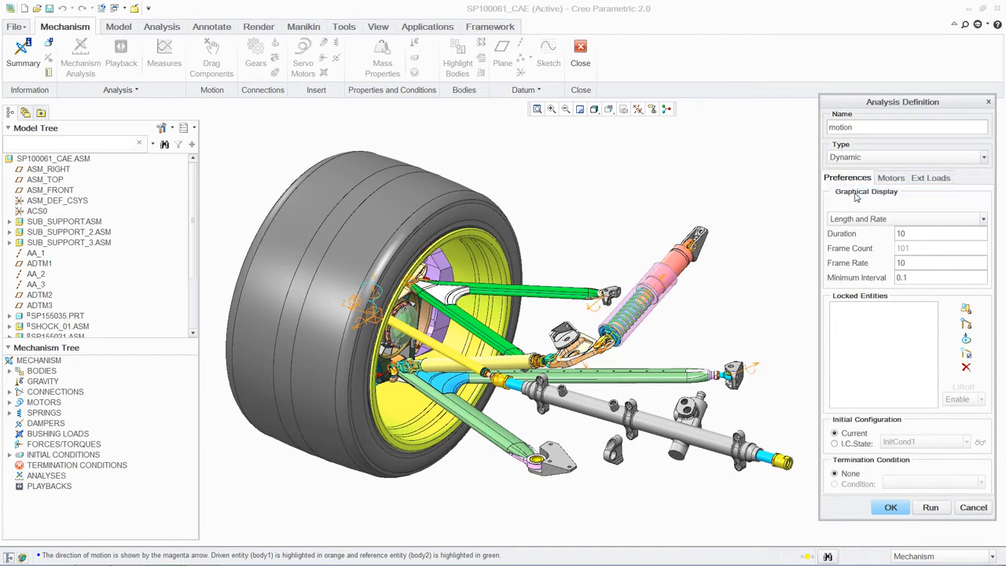
pyautogui.click(932, 508)
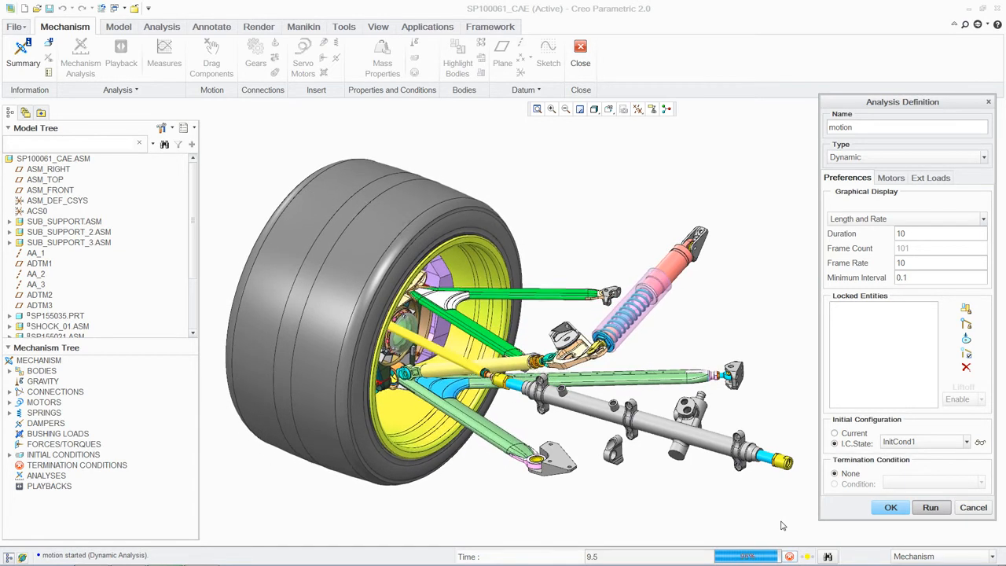
pyautogui.click(879, 507)
# Graph measure_F1, measure_F2 and measure_F3 against time for the motion result set.
pyautogui.click(164, 54)
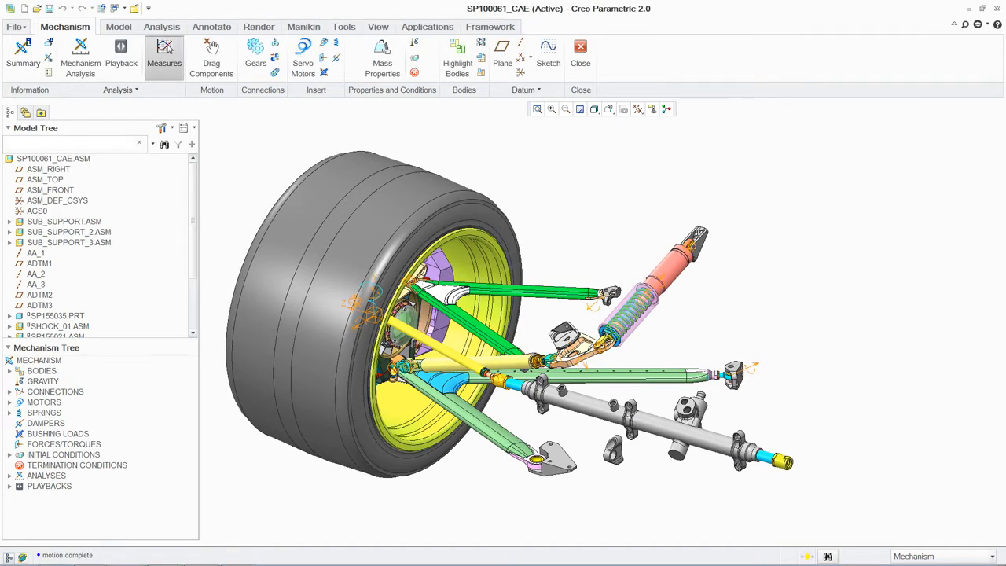
pyautogui.click(870, 207)
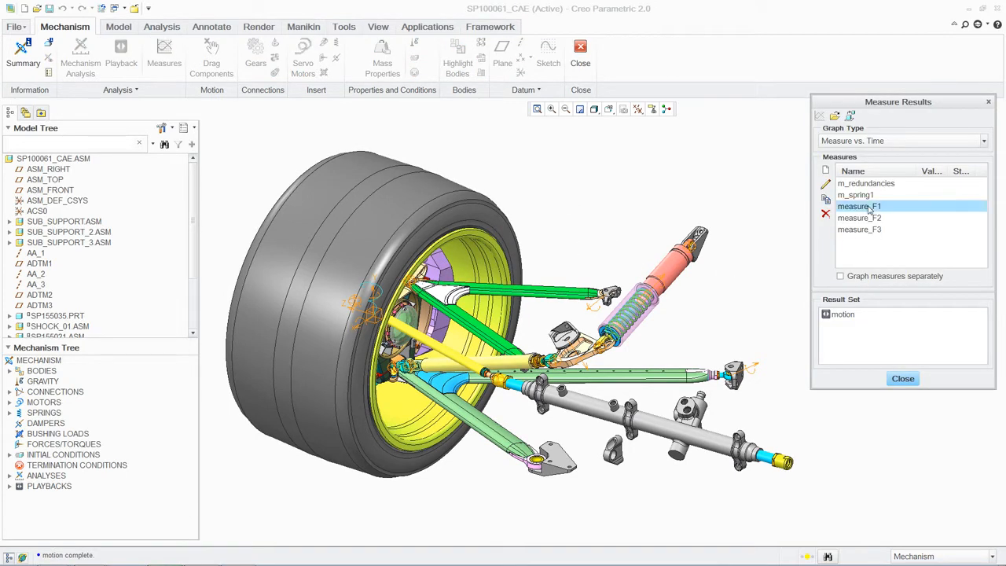
pyautogui.keyDown('ctrl'); pyautogui.click(873, 219); pyautogui.keyUp('ctrl')
pyautogui.keyDown('ctrl'); pyautogui.click(872, 230); pyautogui.keyUp('ctrl')
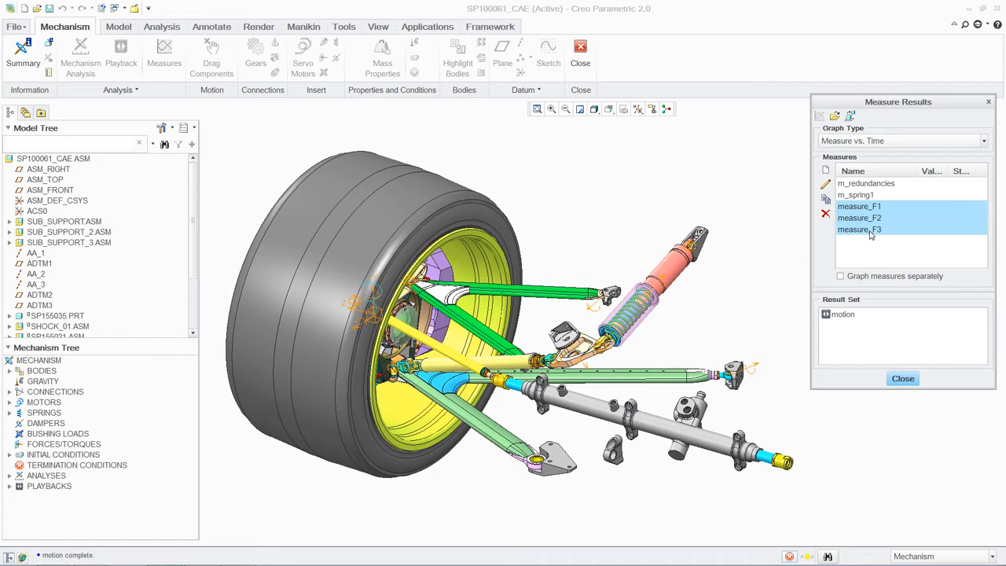
pyautogui.click(845, 314)
pyautogui.click(820, 117)
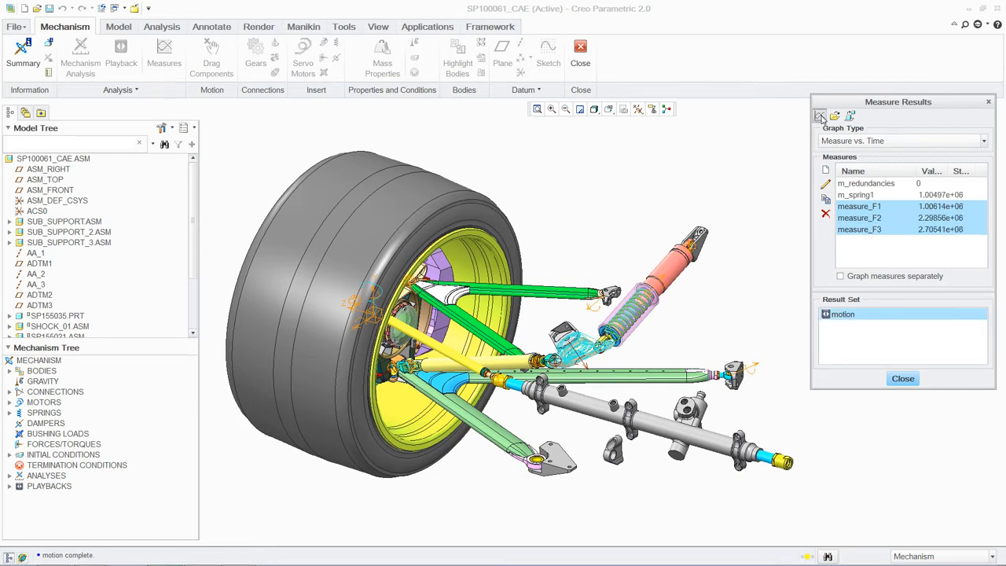
# Play the motion result animation alongside the force graph, stop it at 2.5 s and close it.
pyautogui.click(966, 138)
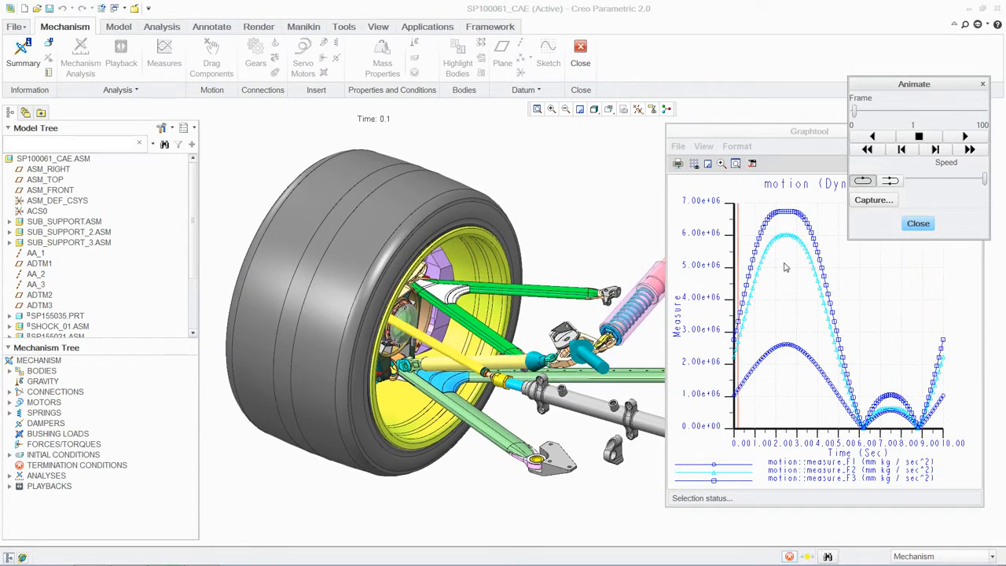
pyautogui.click(921, 139)
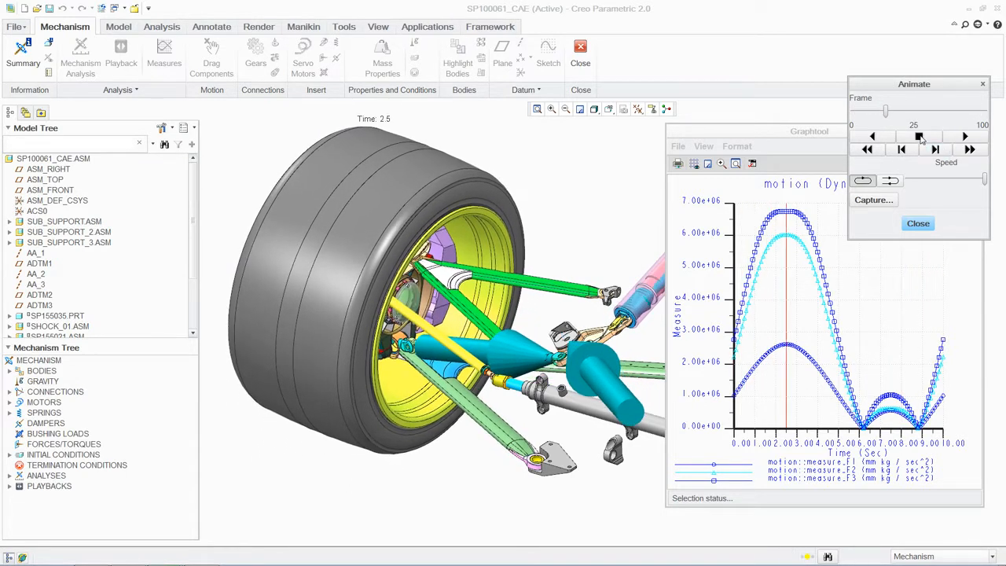
pyautogui.click(919, 224)
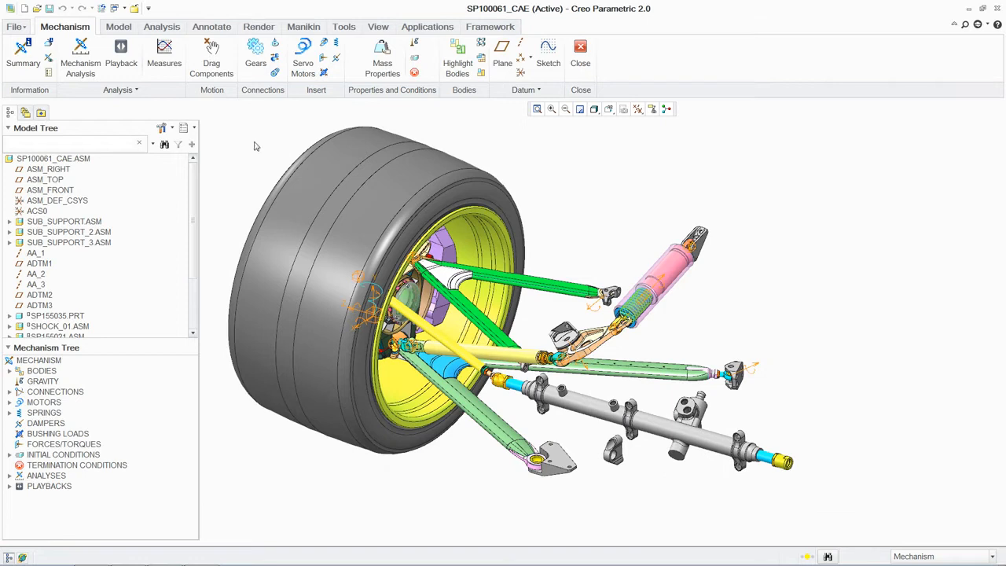
# Export the Connection_5, Connection_50 and Connection_20 forces on SP155035 at 2.5 sec from the motion results for structural use.
pyautogui.click(130, 91)
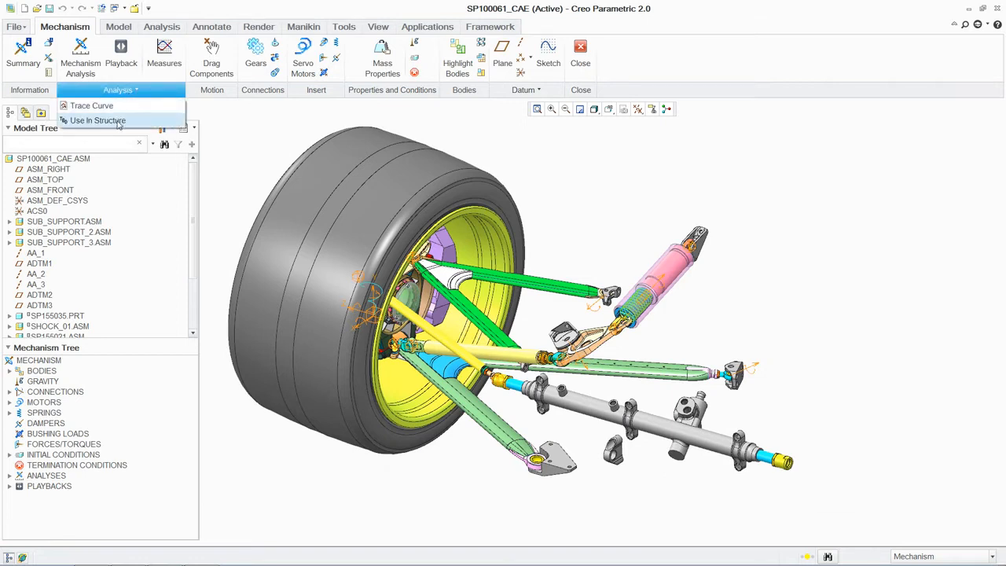
pyautogui.click(118, 122)
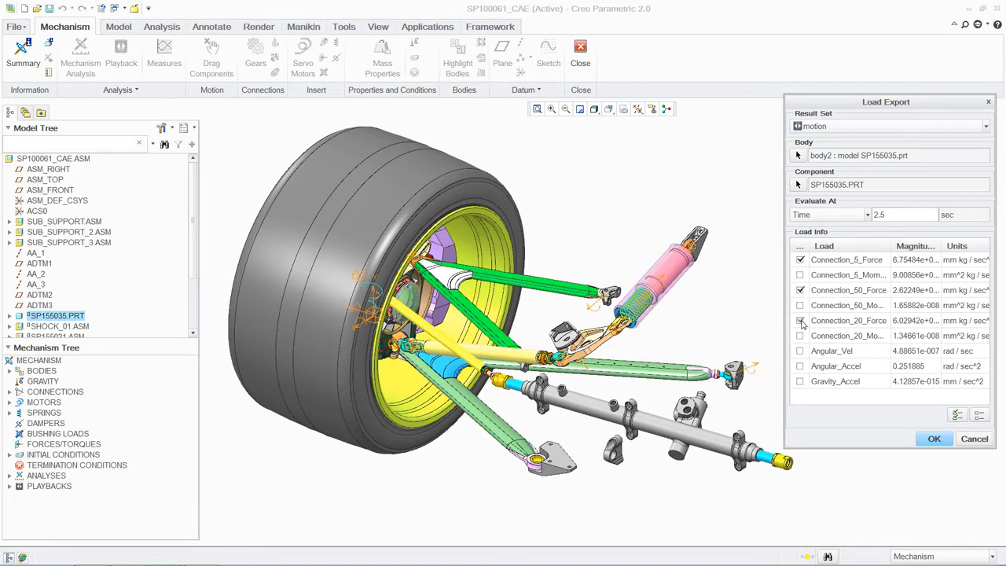
pyautogui.click(934, 441)
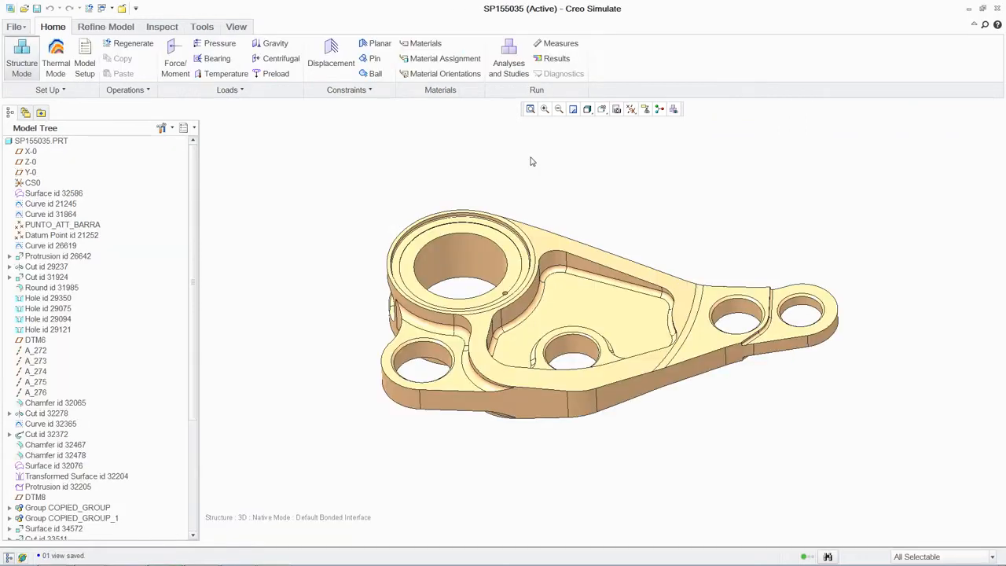
# In Creo Simulate, add the al6061 library material to the model and assign it to part SP155035.
pyautogui.click(423, 46)
pyautogui.click(314, 210)
pyautogui.click(709, 283)
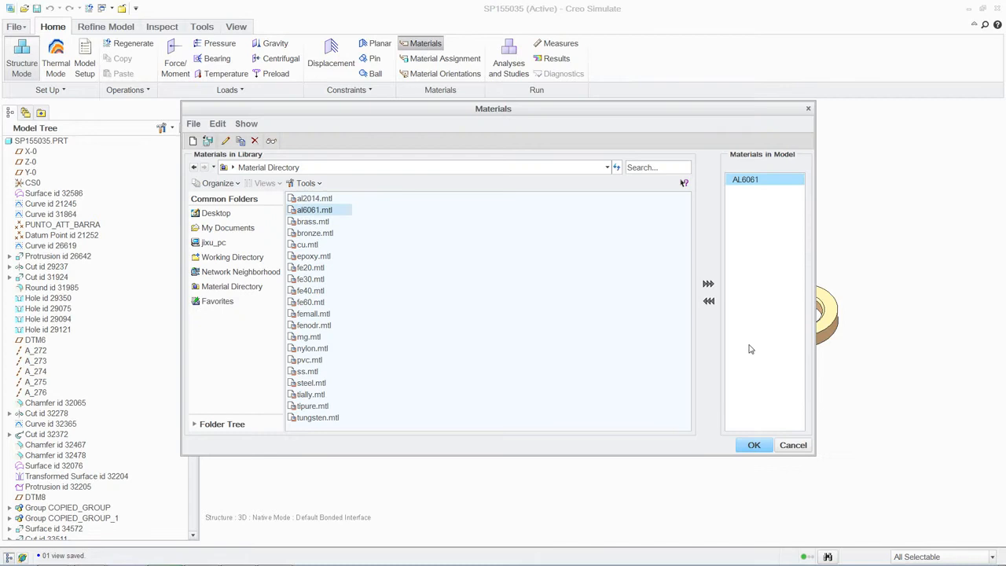
pyautogui.click(755, 445)
pyautogui.click(469, 61)
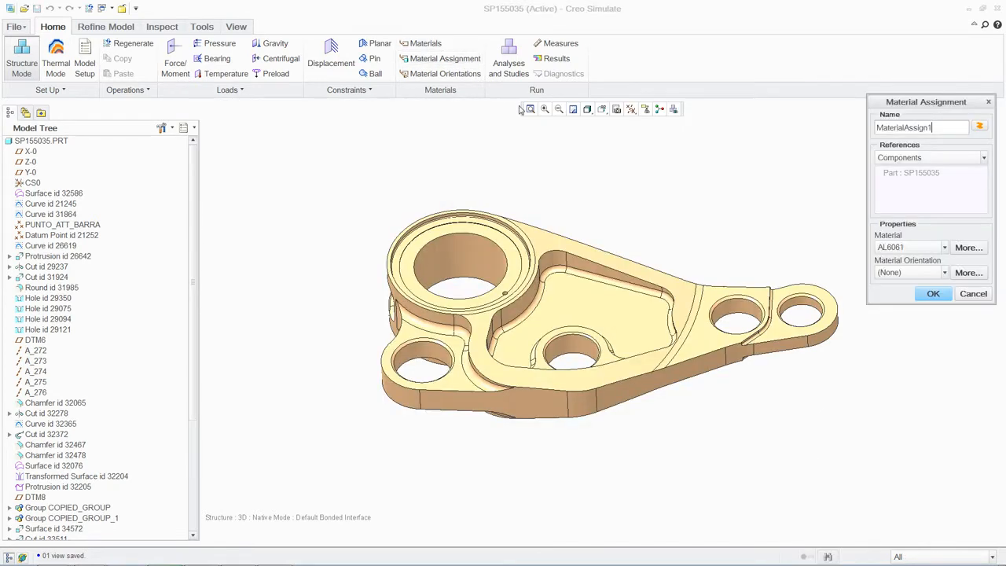
pyautogui.click(934, 293)
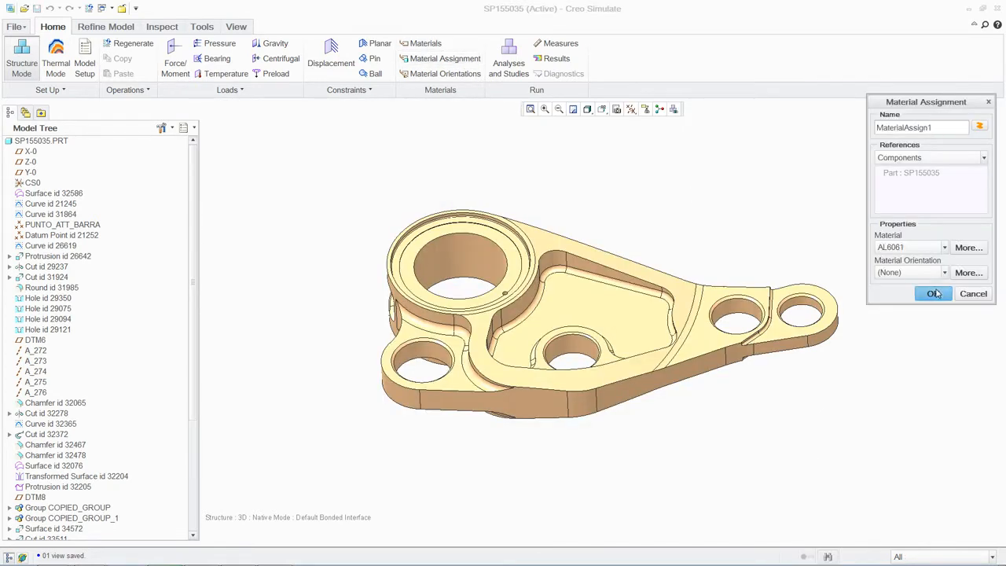
pyautogui.click(784, 216)
# Import the three exported mechanism connection forces into the load set MechanismLoadSet1.
pyautogui.click(229, 89)
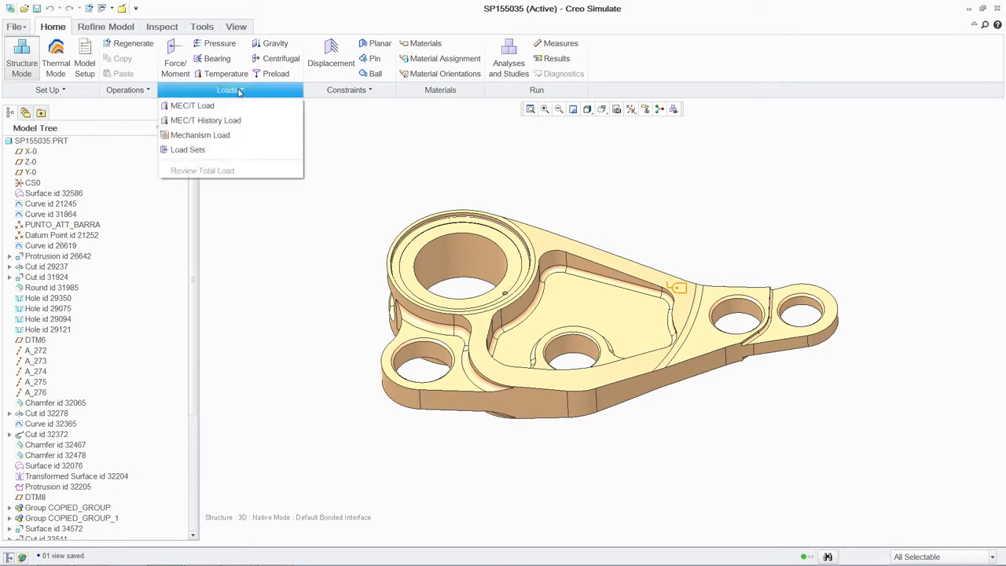
pyautogui.click(218, 136)
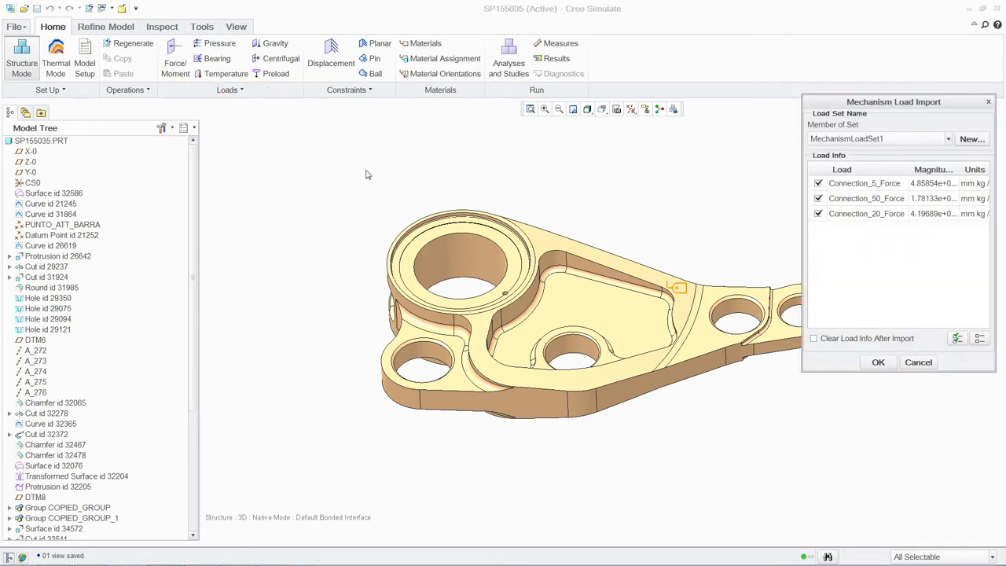
pyautogui.click(878, 364)
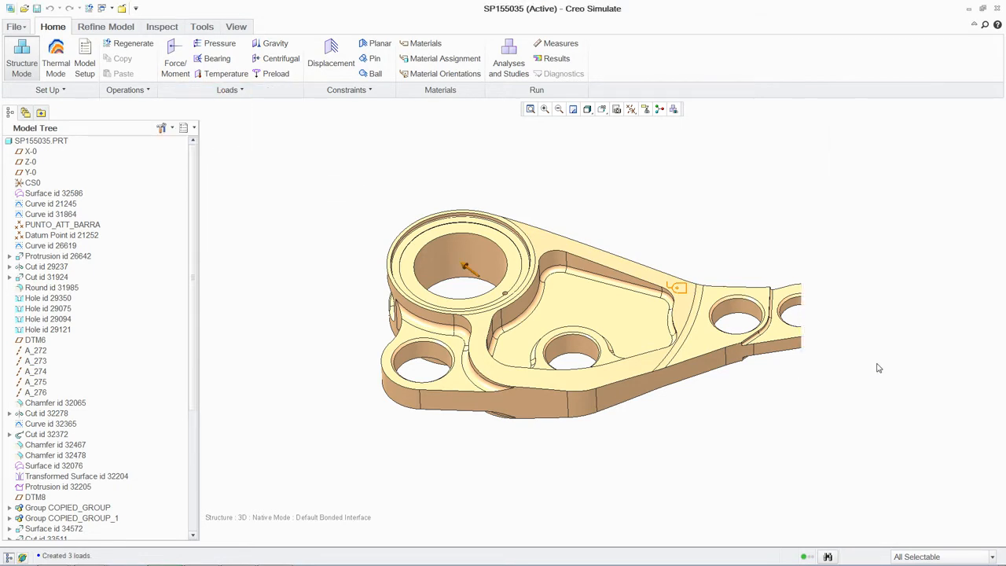
# Generate an AutoGEM mesh for all geometry with properties, then close the mesher.
pyautogui.click(100, 29)
pyautogui.click(653, 55)
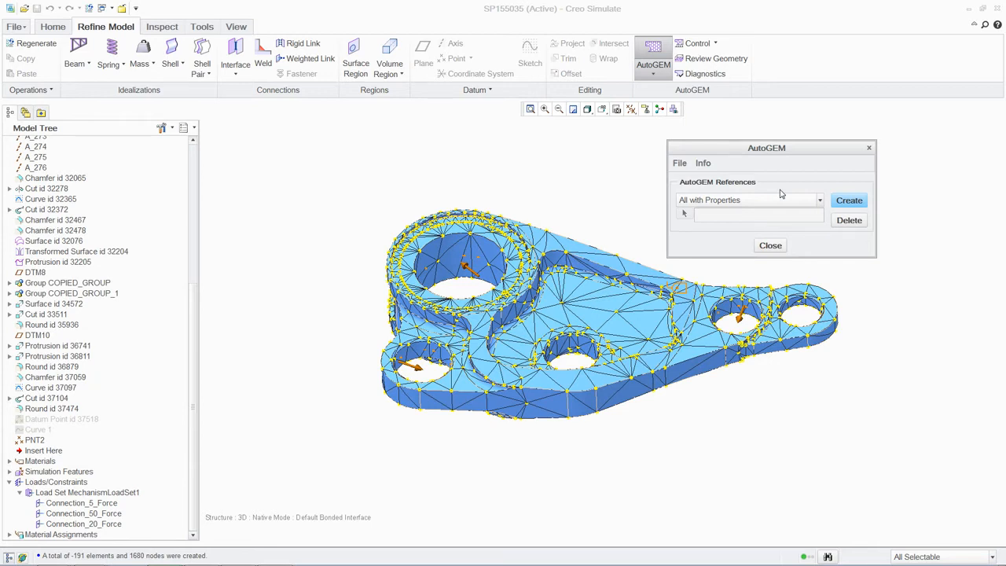
pyautogui.click(770, 246)
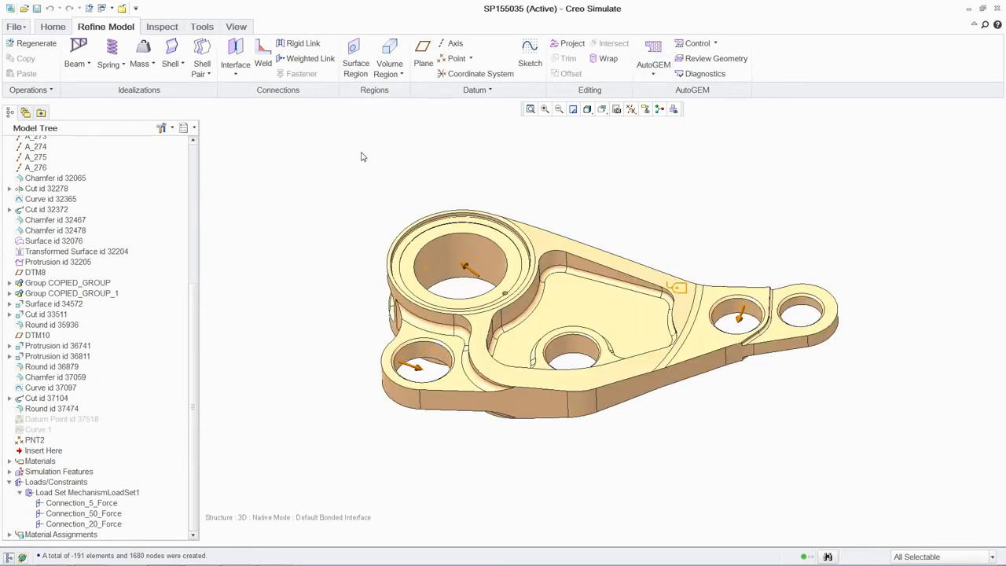
# Define a static analysis named sta with inertia relief, MechanismLoadSet1 and the Single-Pass Adaptive method.
pyautogui.click(53, 26)
pyautogui.click(511, 59)
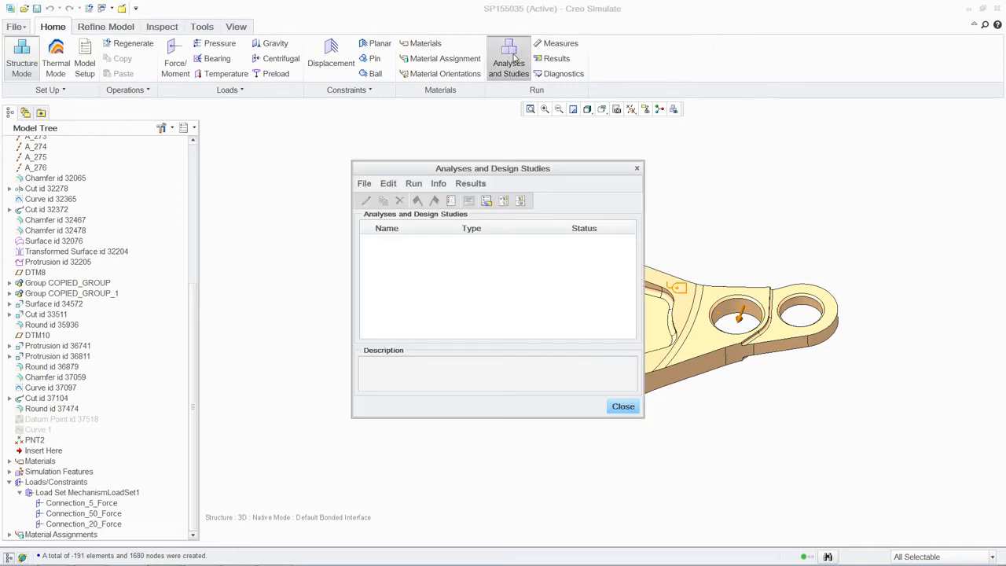
pyautogui.click(366, 184)
pyautogui.click(389, 203)
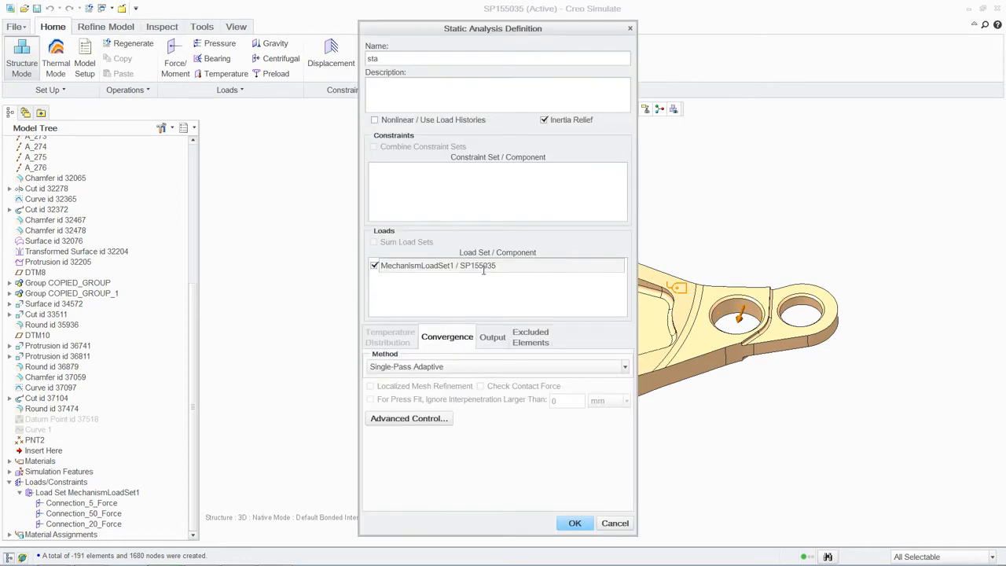
pyautogui.click(575, 523)
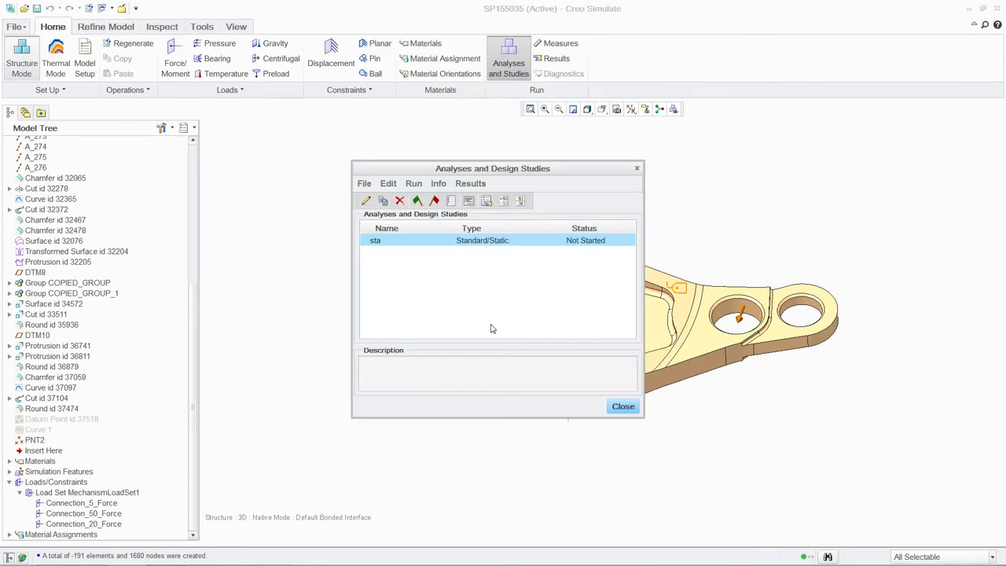
# Run the static analysis sta and open its results.
pyautogui.click(417, 201)
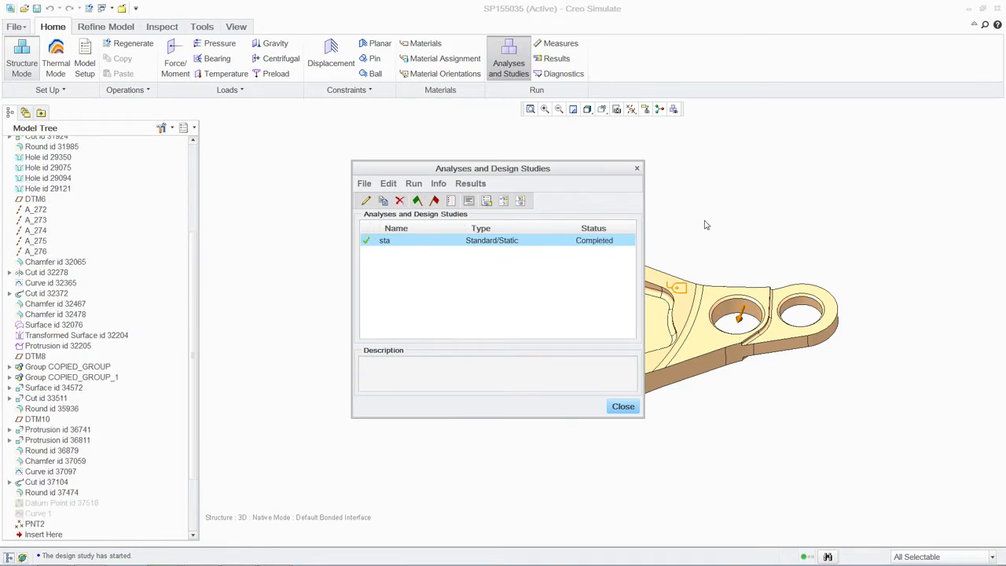
pyautogui.click(504, 201)
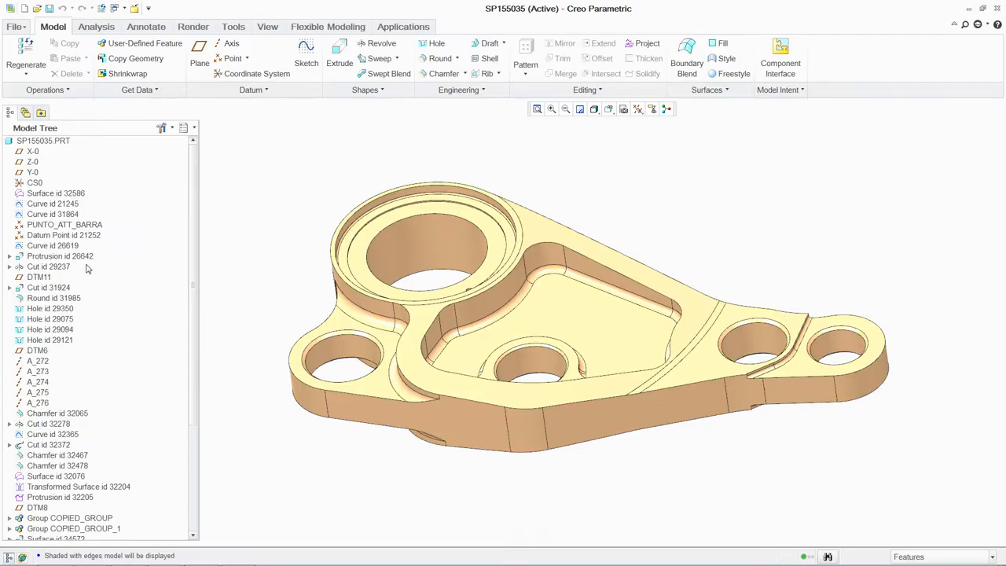
# In Creo Parametric, change the depth dimension of Protrusion id 26642 to 13 and regenerate the part.
pyautogui.click(76, 260)
pyautogui.rightClick(76, 260)
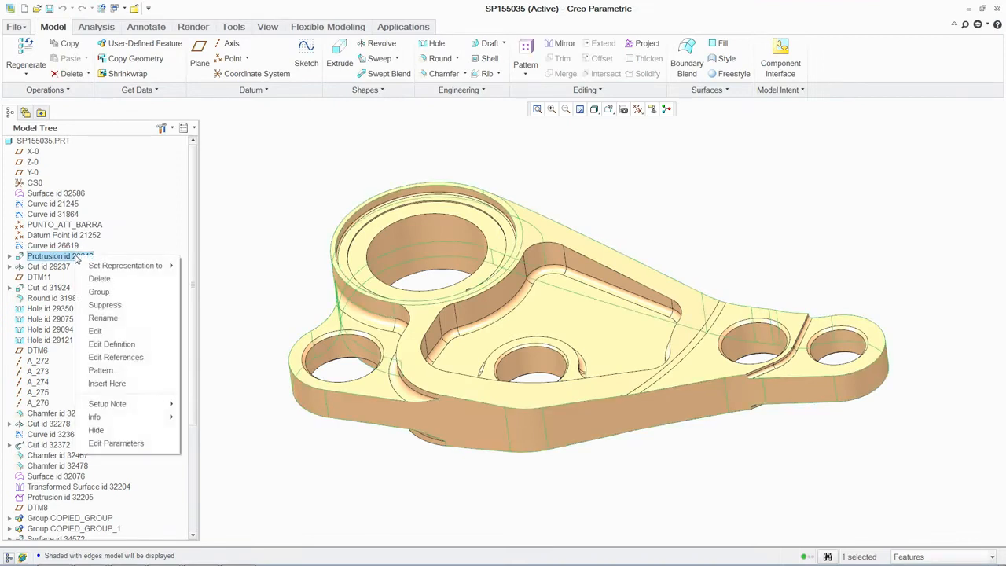
pyautogui.click(107, 331)
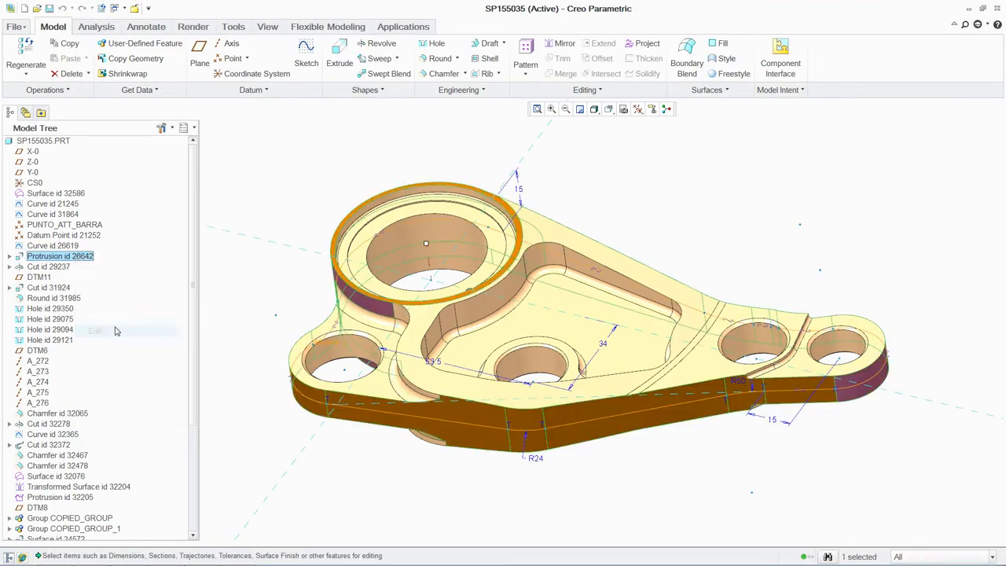
pyautogui.doubleClick(518, 189)
pyautogui.press('Return')
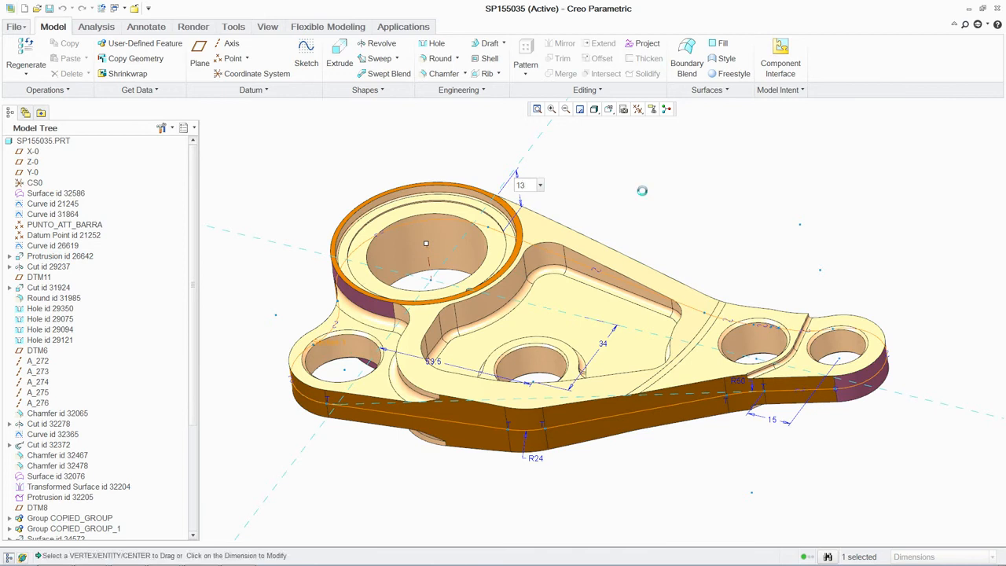
pyautogui.click(26, 54)
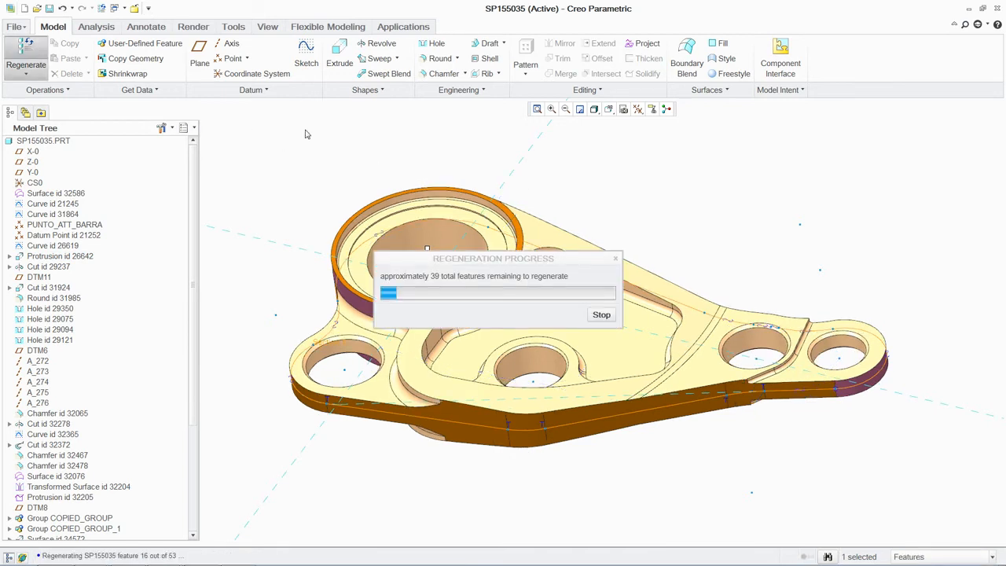
# Extrude Sketch 1 as a symmetric material-removing cut with a depth of 72.73 through the rocker's central pocket floor.
pyautogui.scroll(-5, 188, 314)
pyautogui.click(48, 525)
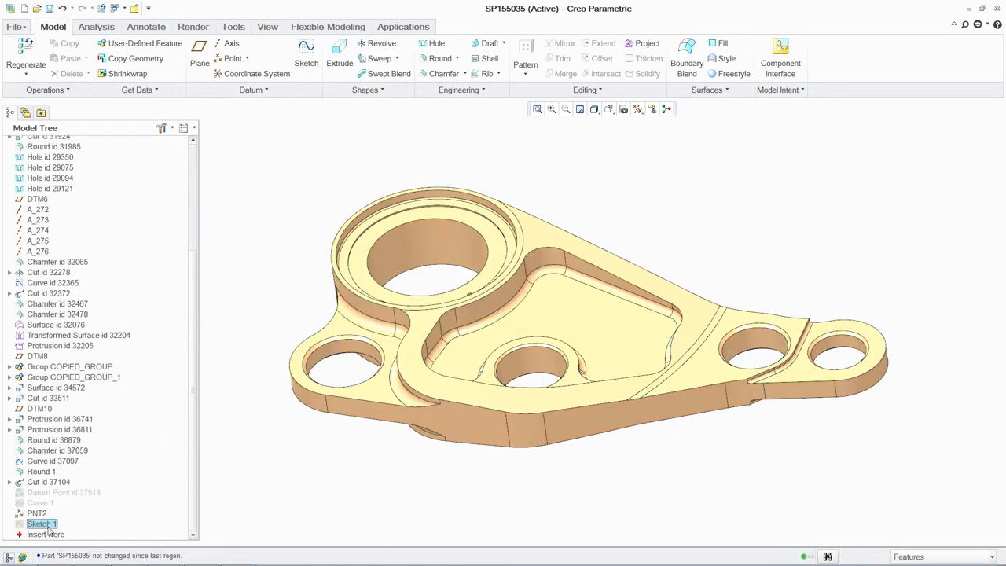
pyautogui.click(340, 57)
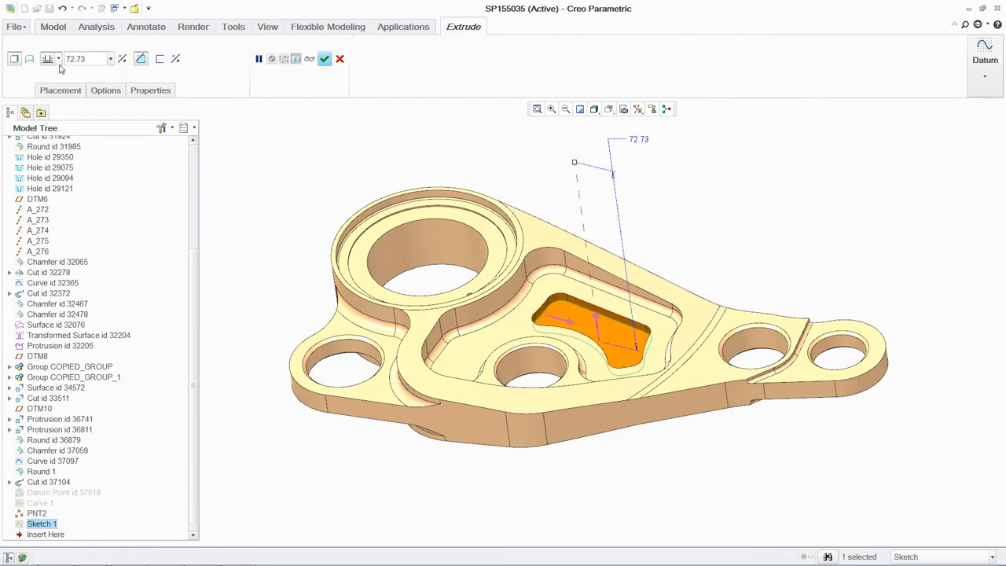
pyautogui.click(58, 59)
pyautogui.click(48, 92)
pyautogui.click(325, 59)
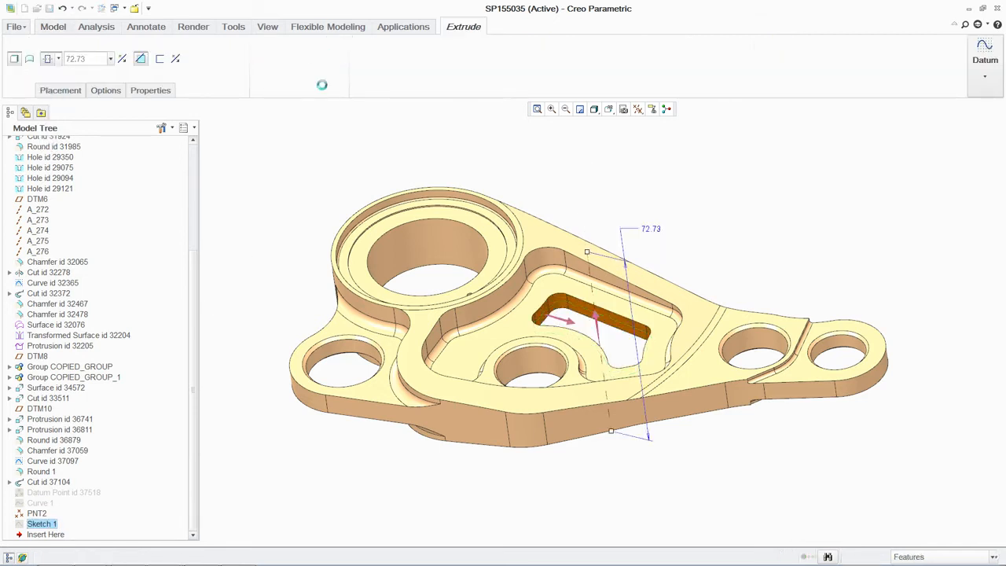
# Round the edges of the new central cutout with a radius of 1 and save the part.
pyautogui.click(437, 59)
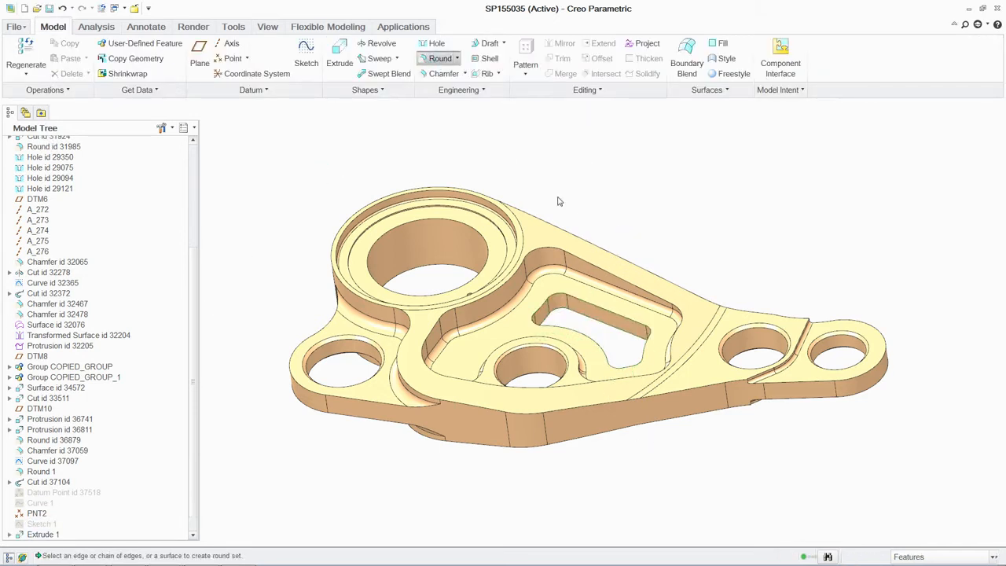
pyautogui.click(604, 312)
pyautogui.click(326, 58)
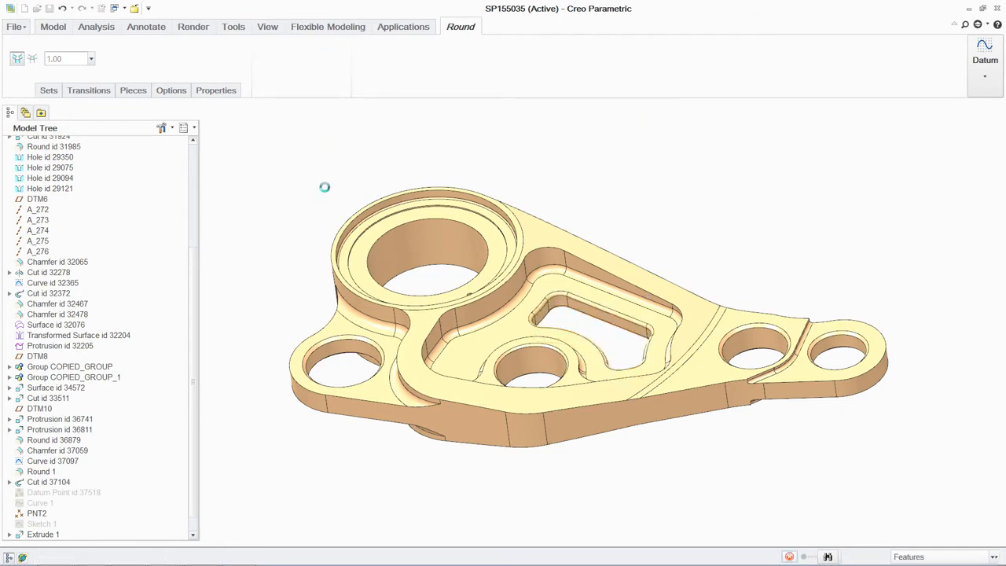
pyautogui.click(49, 8)
# In Creo Simulate, run a copy of the static analysis sta named sta_opt and open its results.
pyautogui.click(379, 434)
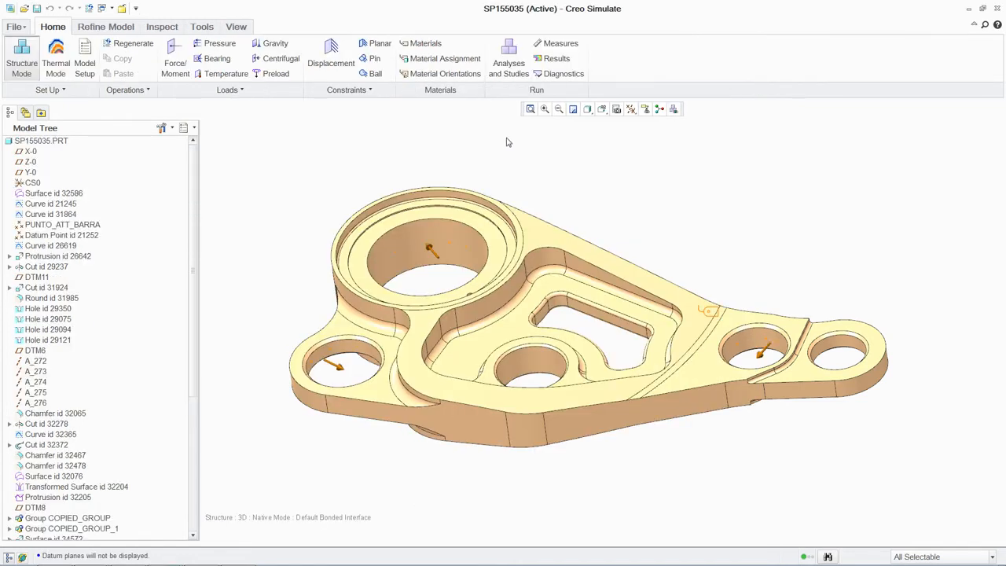
pyautogui.click(505, 63)
pyautogui.click(387, 196)
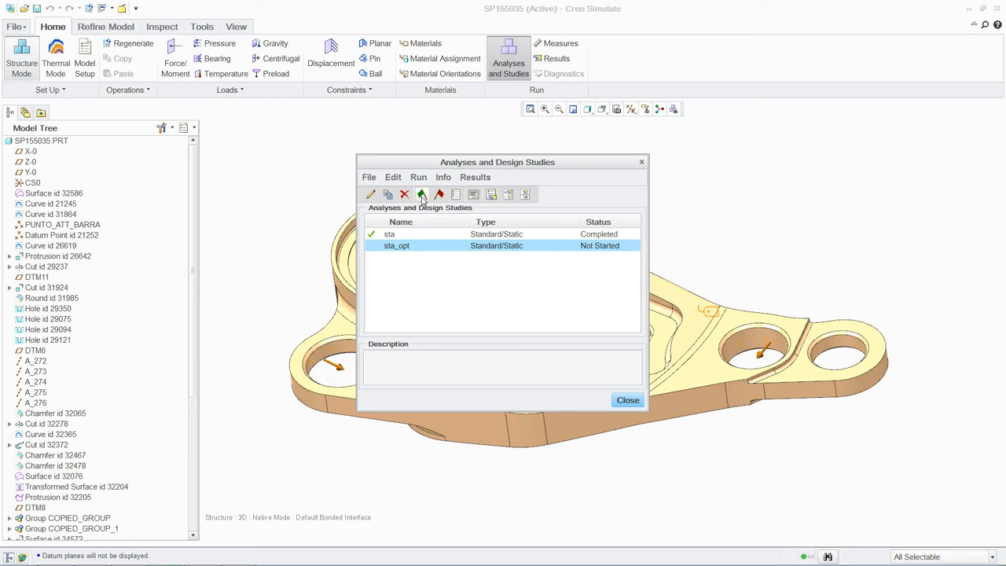
pyautogui.click(422, 195)
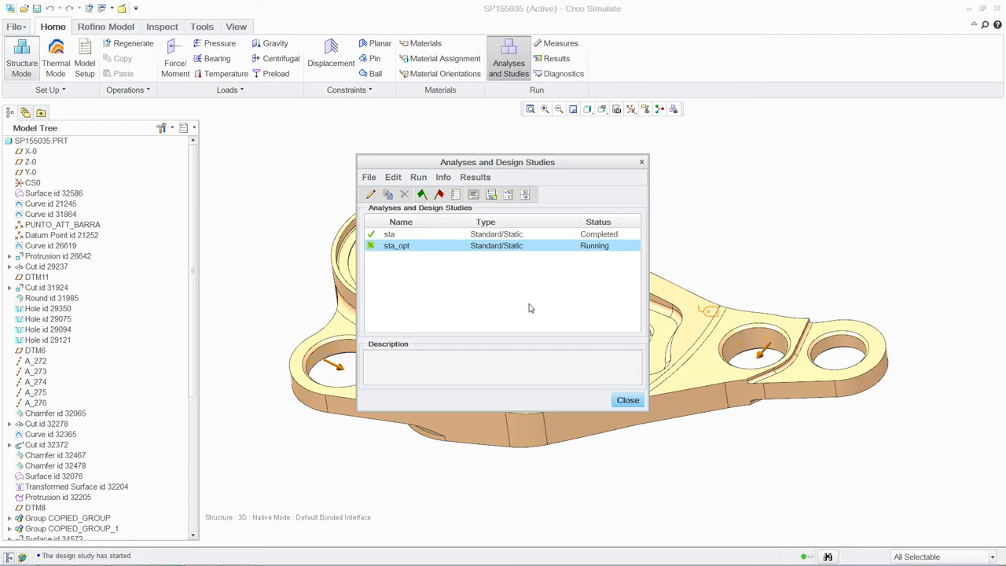
pyautogui.click(508, 195)
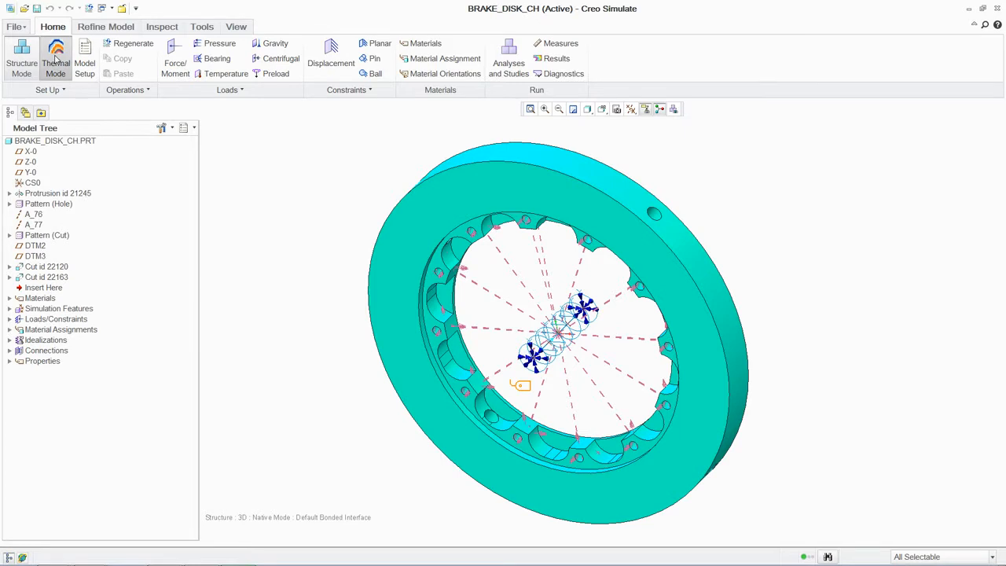
# In thermal mode, set the brake disk's convection condition BndryCond2 to 10 W/(m^2 K) with a bulk temperature of 25 C.
pyautogui.click(55, 63)
pyautogui.rightClick(67, 342)
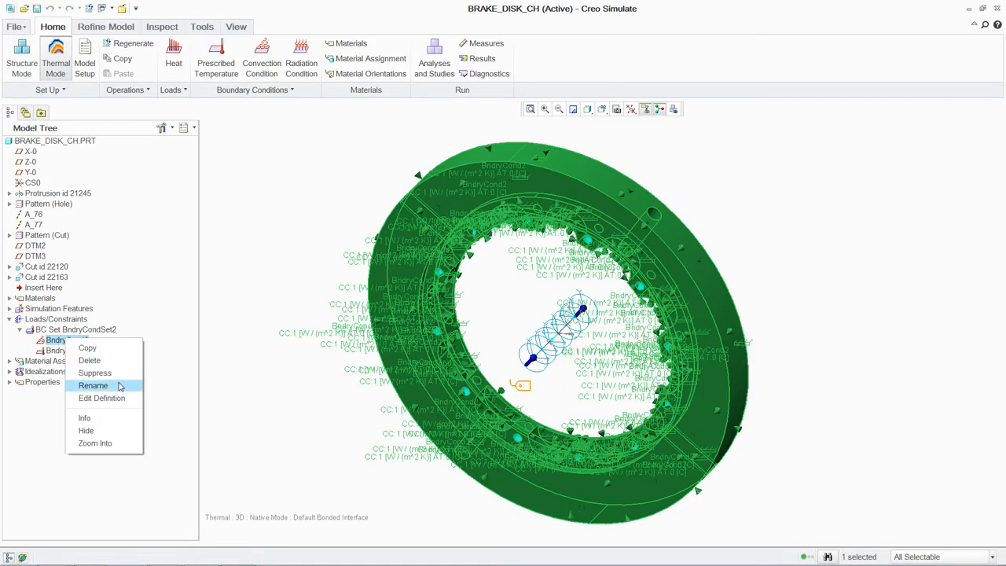
pyautogui.click(118, 399)
pyautogui.write('25')
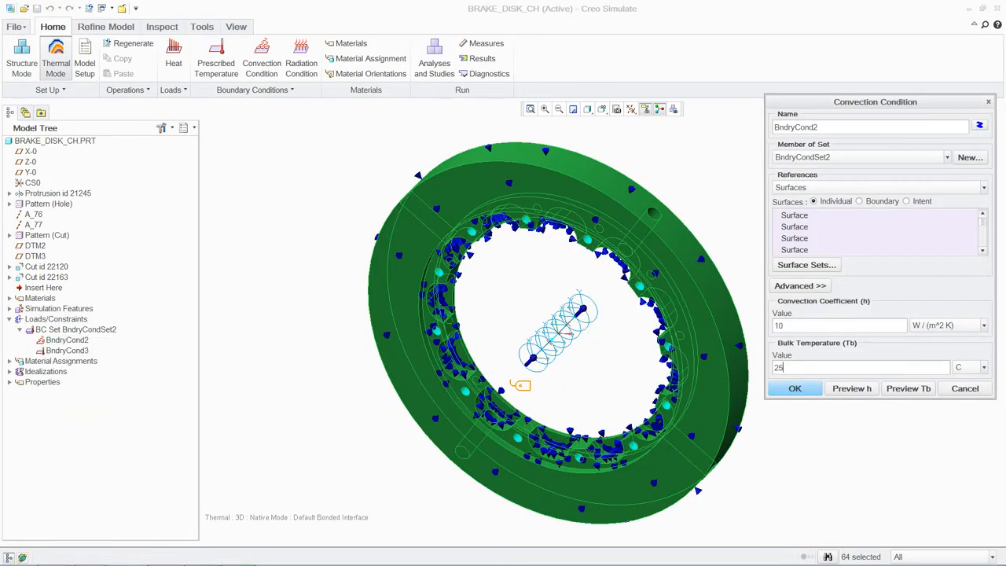
pyautogui.click(795, 388)
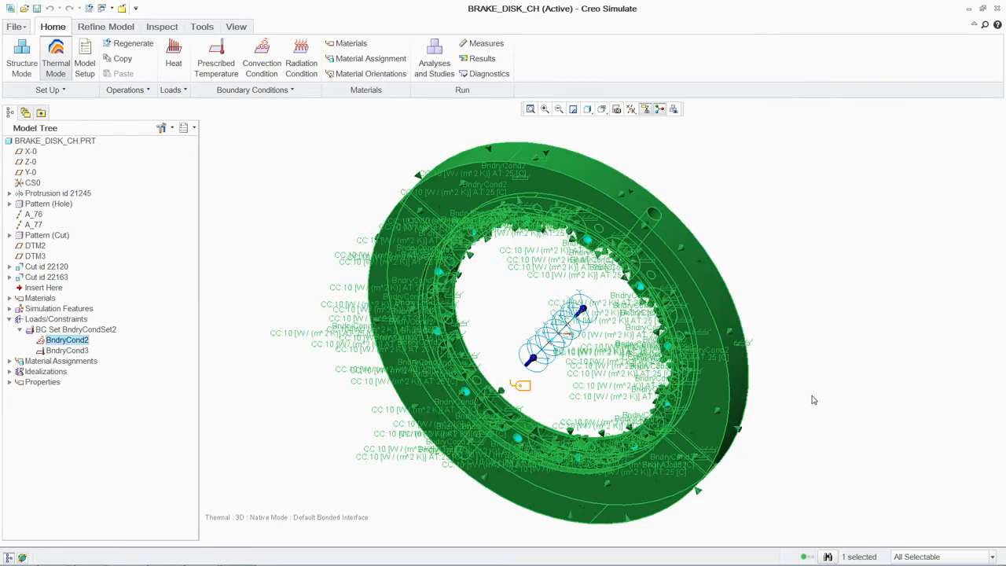
# Apply a heat load of 850 W in ThermLoadSet1 to the two flat friction faces of the brake disk.
pyautogui.click(173, 53)
pyautogui.click(409, 244)
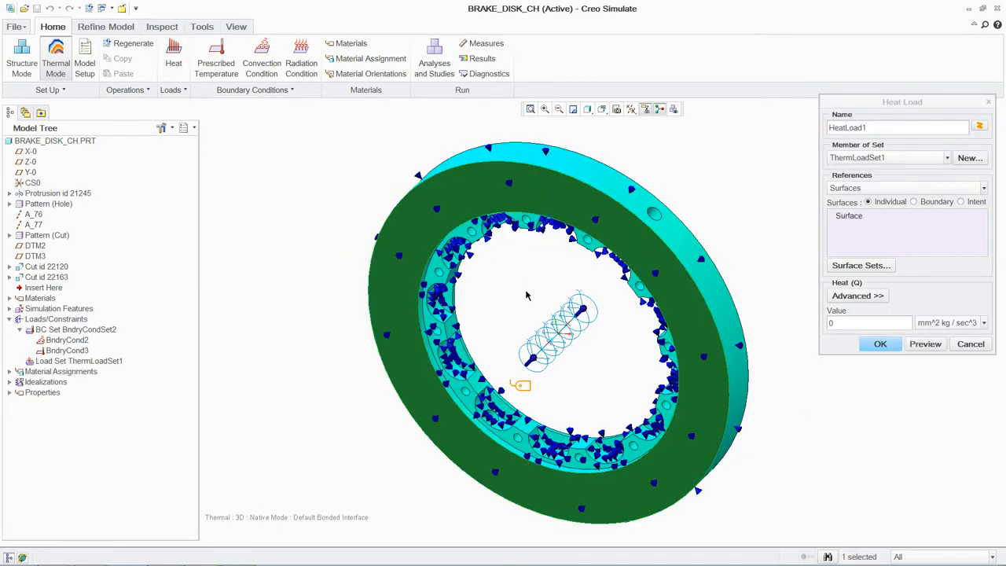
pyautogui.moveTo(525, 289); pyautogui.dragTo(428, 276, button='middle')
pyautogui.keyDown('ctrl'); pyautogui.click(437, 214); pyautogui.keyUp('ctrl')
pyautogui.moveTo(436, 310); pyautogui.dragTo(546, 301, button='middle')
pyautogui.doubleClick(859, 324)
pyautogui.write('85')
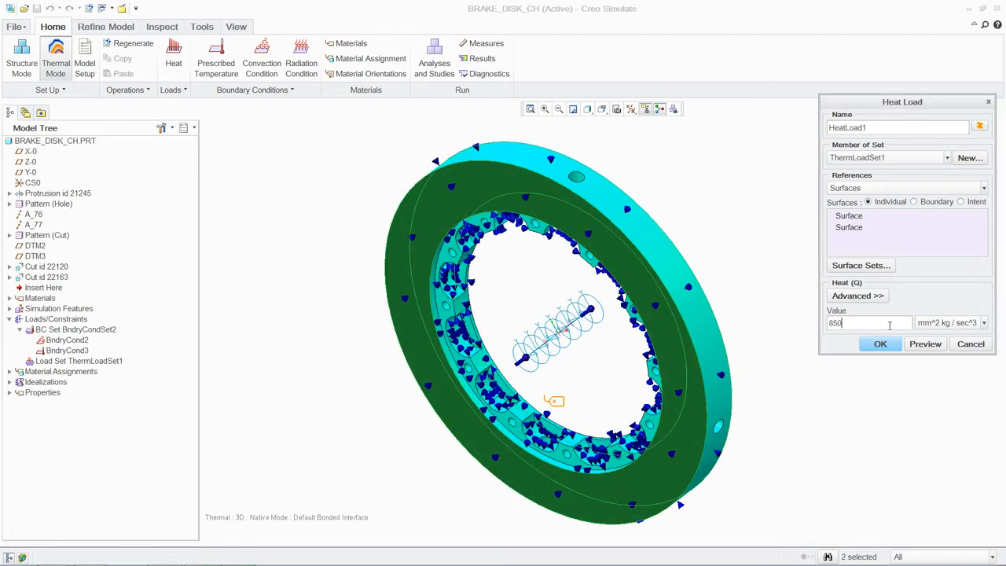
pyautogui.write('0')
pyautogui.click(948, 323)
pyautogui.click(932, 431)
pyautogui.click(880, 344)
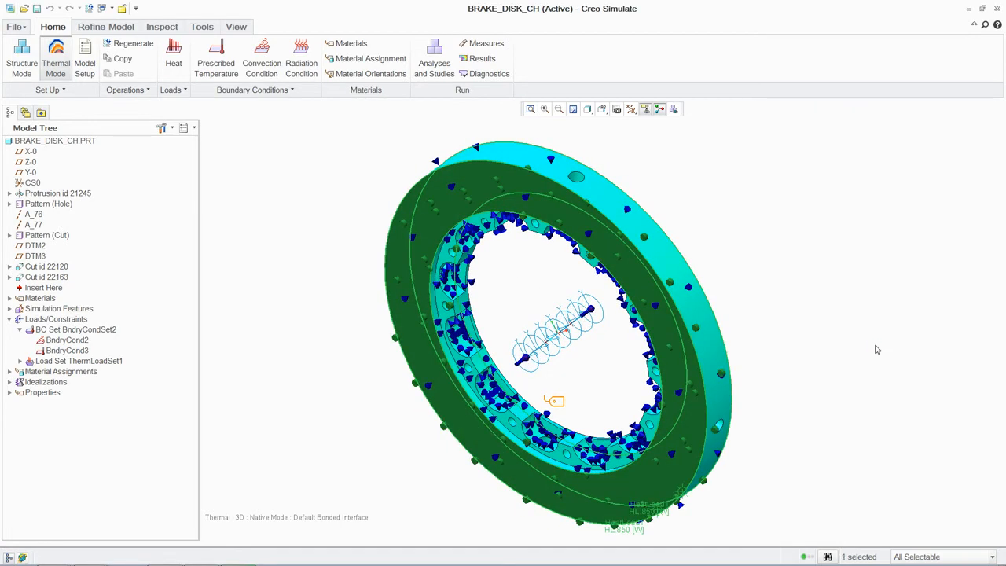
pyautogui.click(306, 309)
# Define a steady-state thermal analysis named thermal for the brake disk.
pyautogui.click(433, 57)
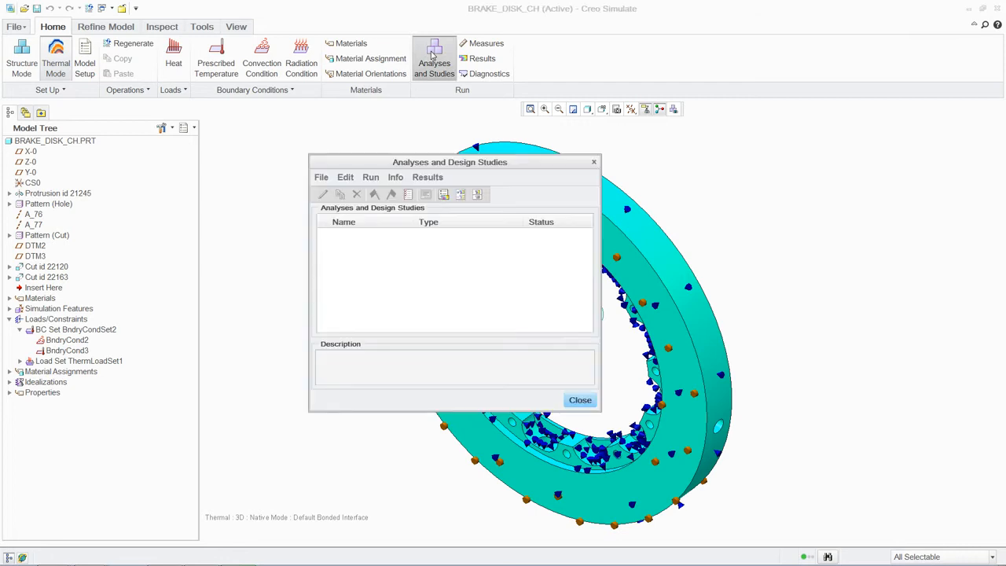
pyautogui.click(323, 178)
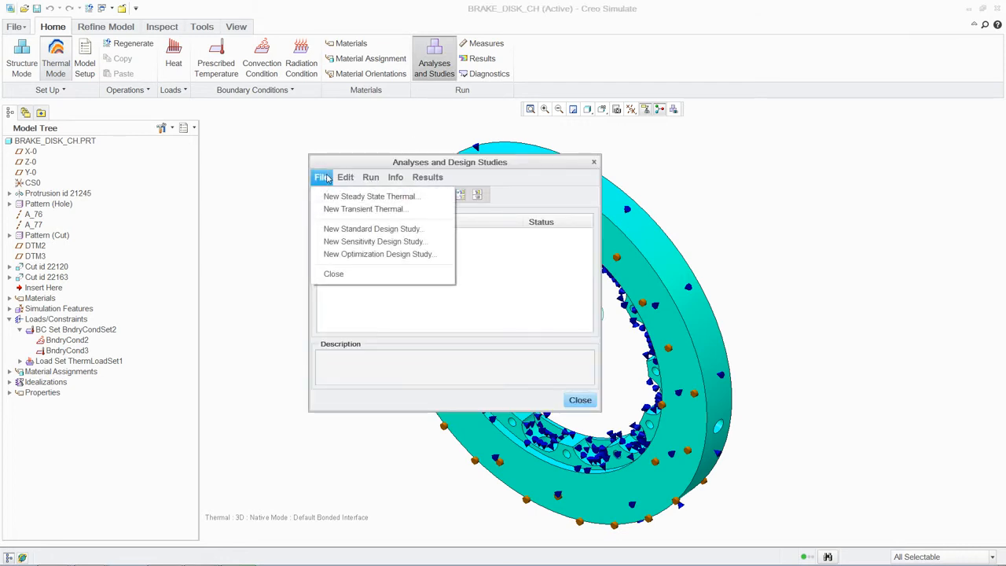
pyautogui.click(361, 196)
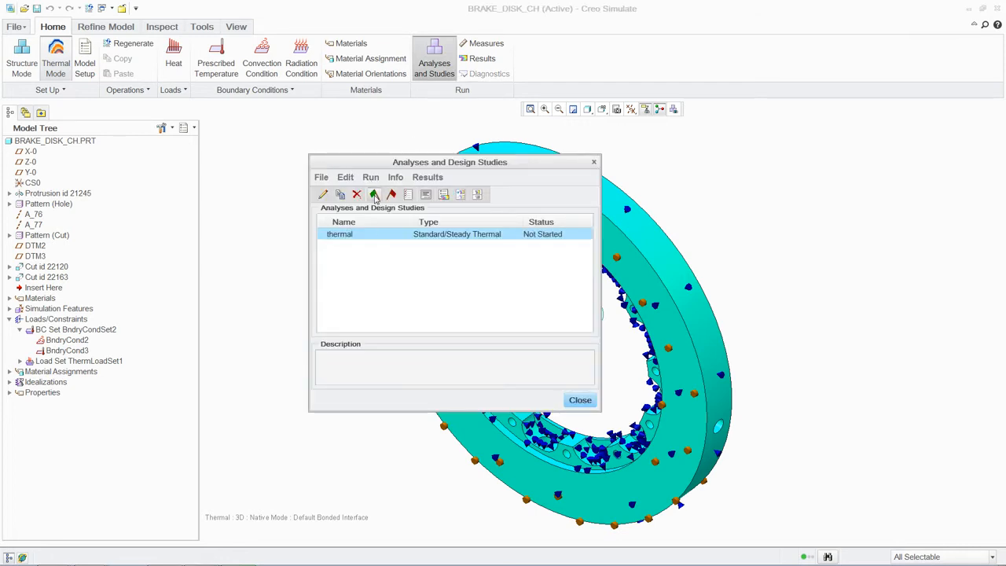
# Run the analysis thermal and view its temperature and flux results, closing the results window when done.
pyautogui.click(374, 195)
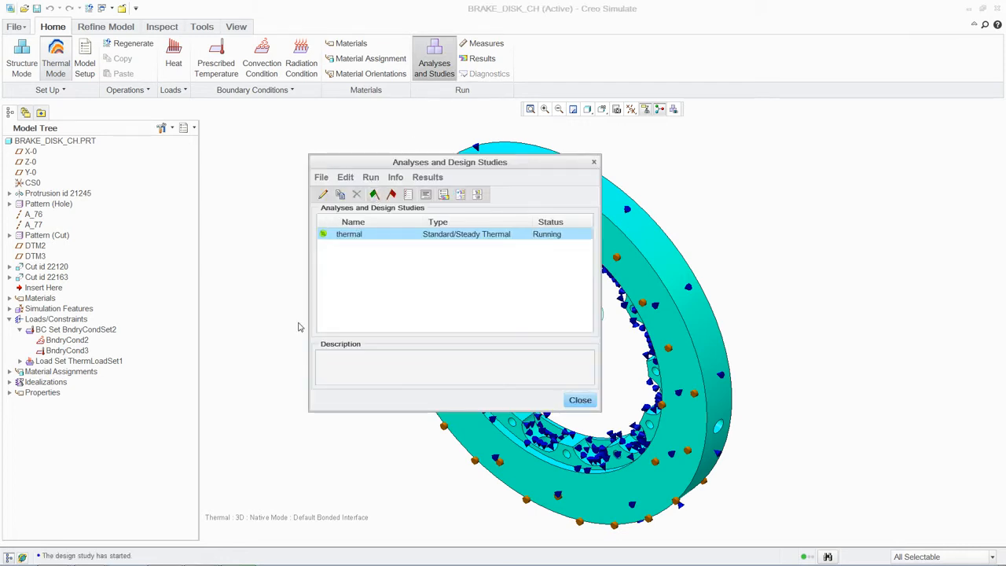
pyautogui.click(463, 195)
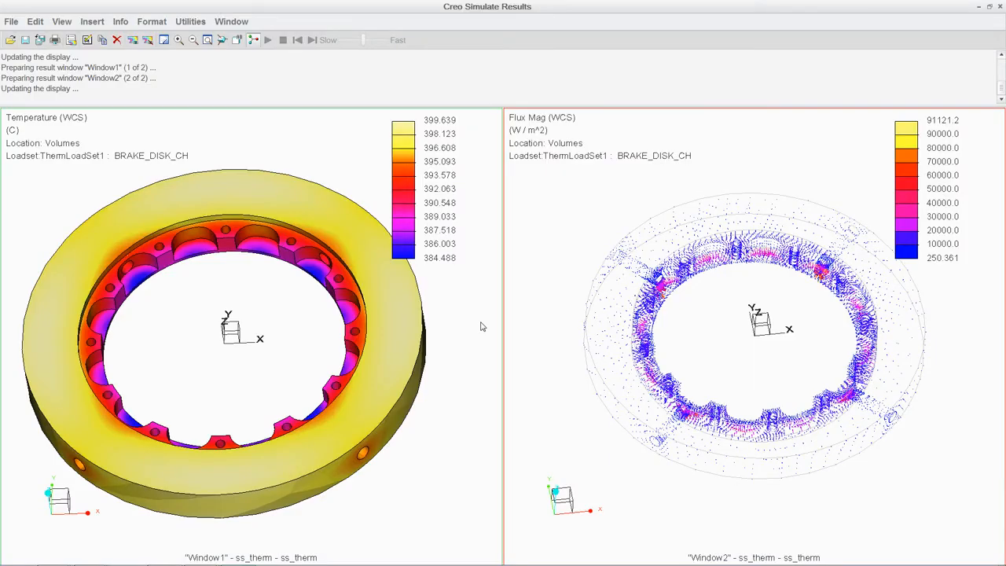
pyautogui.click(1000, 6)
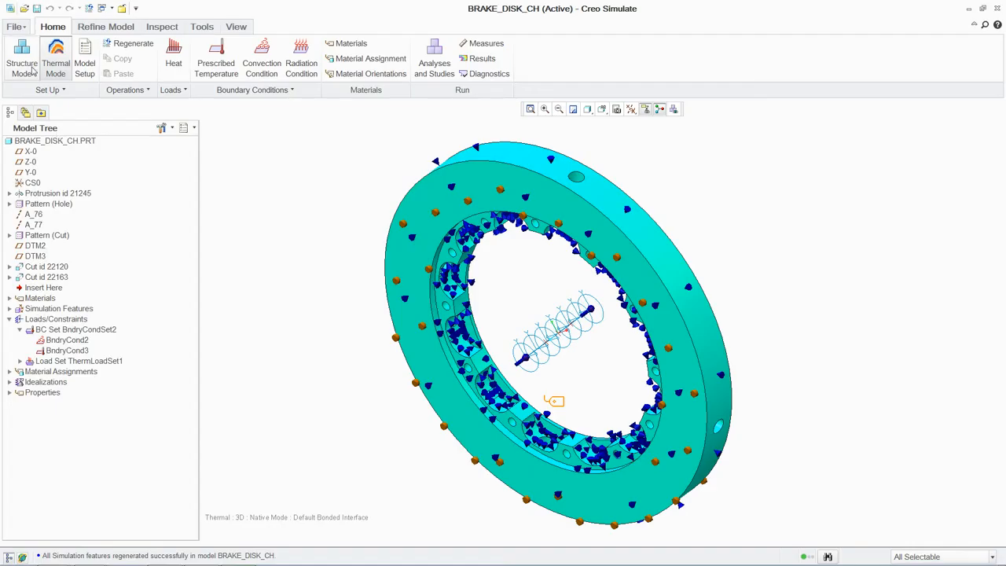
# In structure mode, start the force/moment load Load2 in LoadSet2 on both flat friction faces of the disk.
pyautogui.click(21, 57)
pyautogui.click(171, 53)
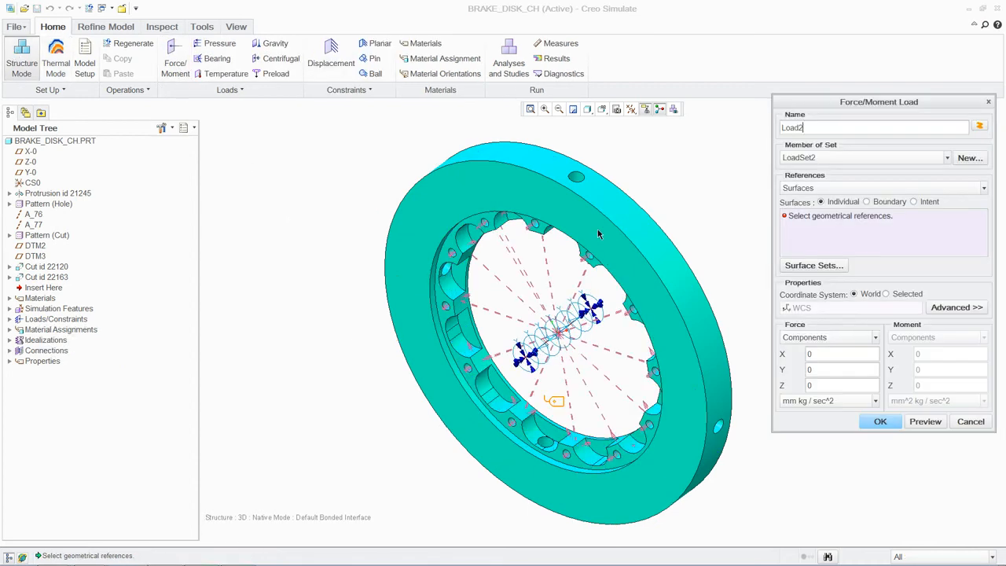
pyautogui.click(597, 233)
pyautogui.moveTo(515, 263); pyautogui.dragTo(447, 226, button='middle')
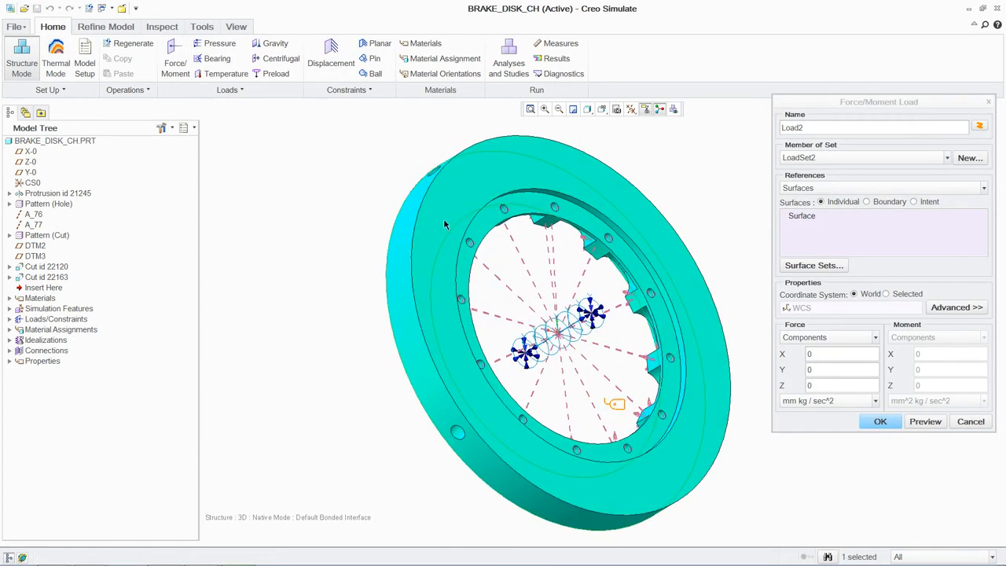
pyautogui.keyDown('ctrl'); pyautogui.click(471, 189); pyautogui.keyUp('ctrl')
pyautogui.moveTo(472, 188); pyautogui.dragTo(558, 231, button='middle')
# Distribute Load2 as a total load at point PNT2 with a Z moment of 160 m N, preview it and accept it.
pyautogui.click(957, 308)
pyautogui.click(833, 334)
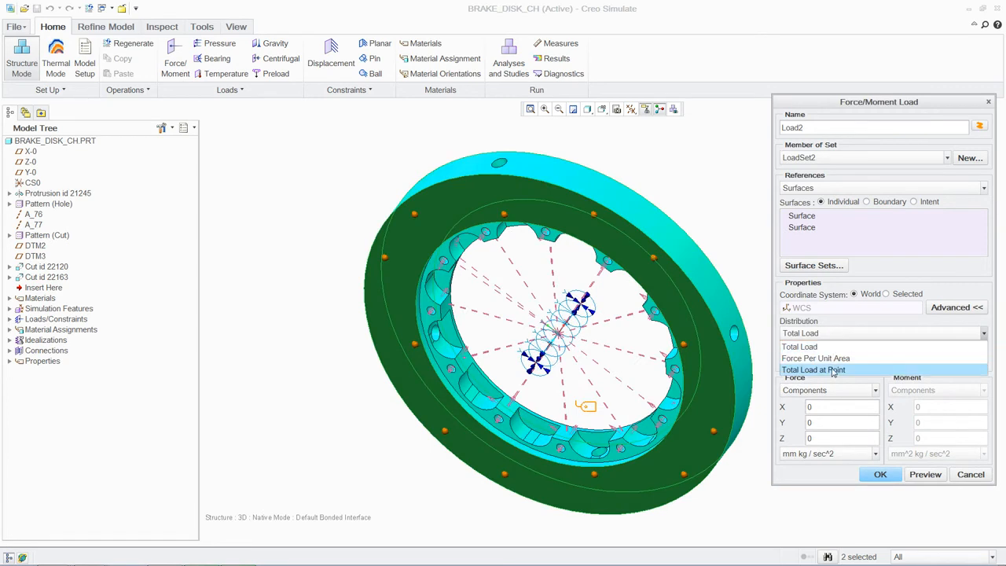
pyautogui.click(896, 370)
pyautogui.click(559, 337)
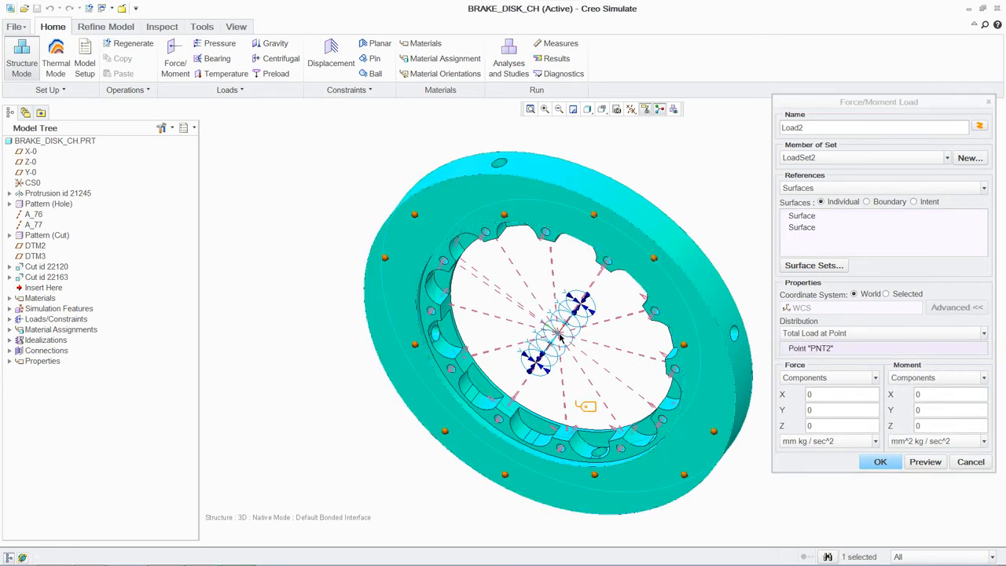
pyautogui.click(935, 426)
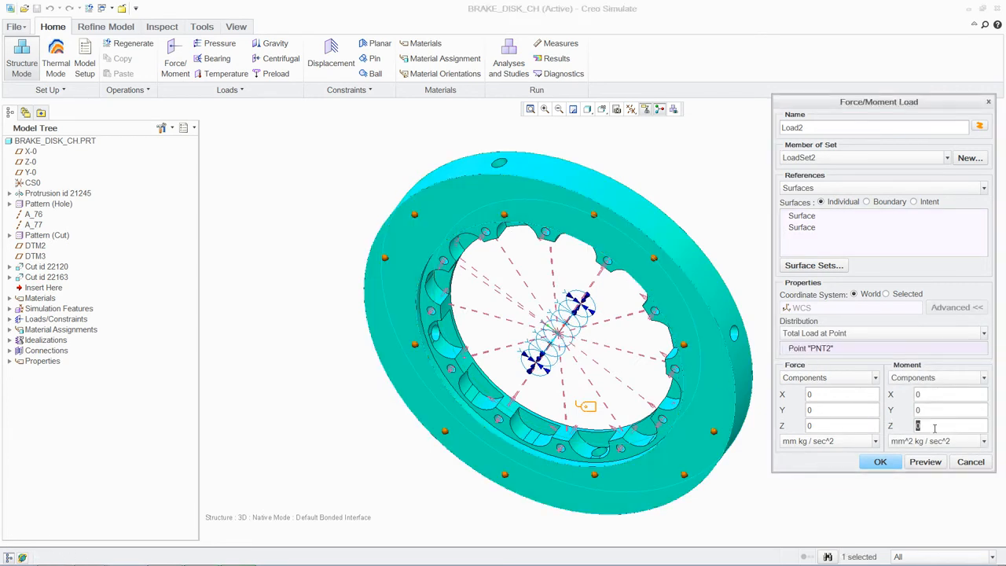
pyautogui.click(947, 444)
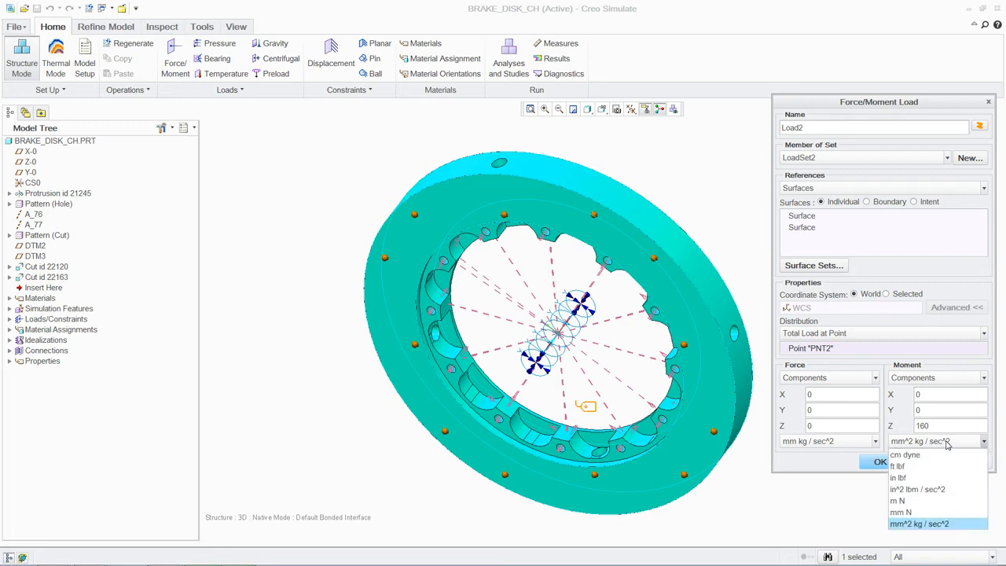
pyautogui.click(908, 499)
pyautogui.click(926, 462)
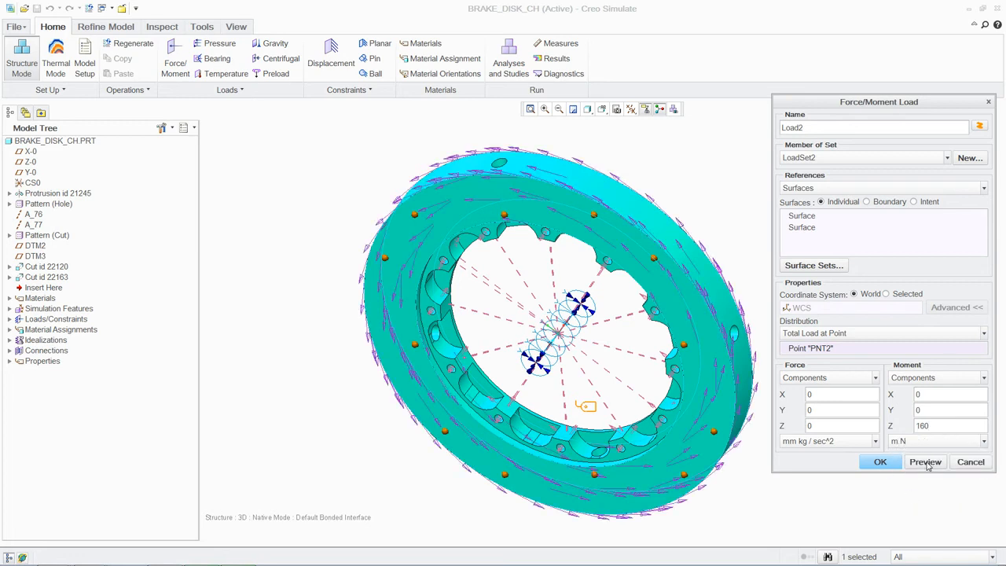
pyautogui.click(880, 462)
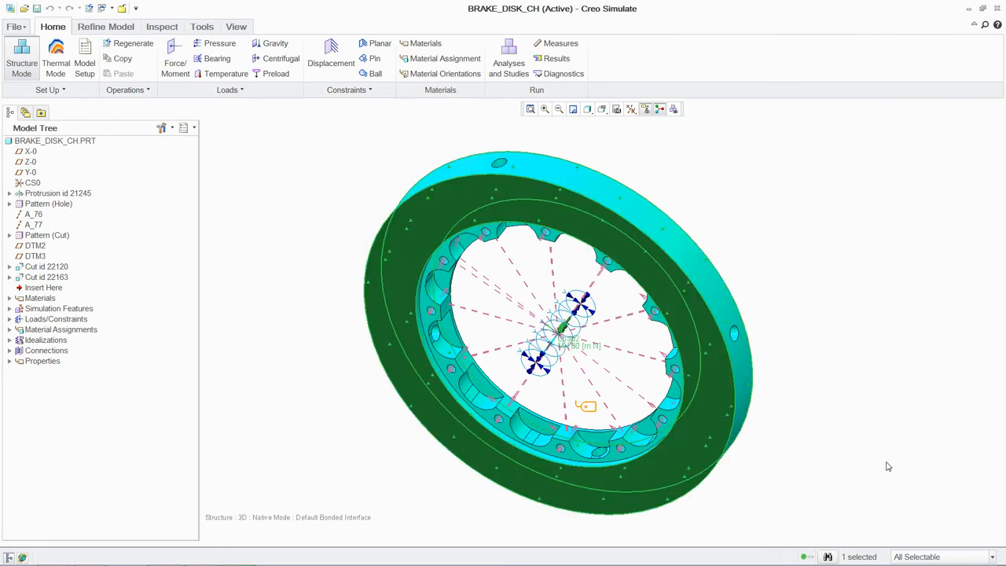
# Add the MEC/T temperature load Load3 in LoadSet3 from the thermal study's ThermLoadSet1, with a reference temperature of 25 C.
pyautogui.click(236, 91)
pyautogui.click(221, 105)
pyautogui.doubleClick(439, 396)
pyautogui.write('25')
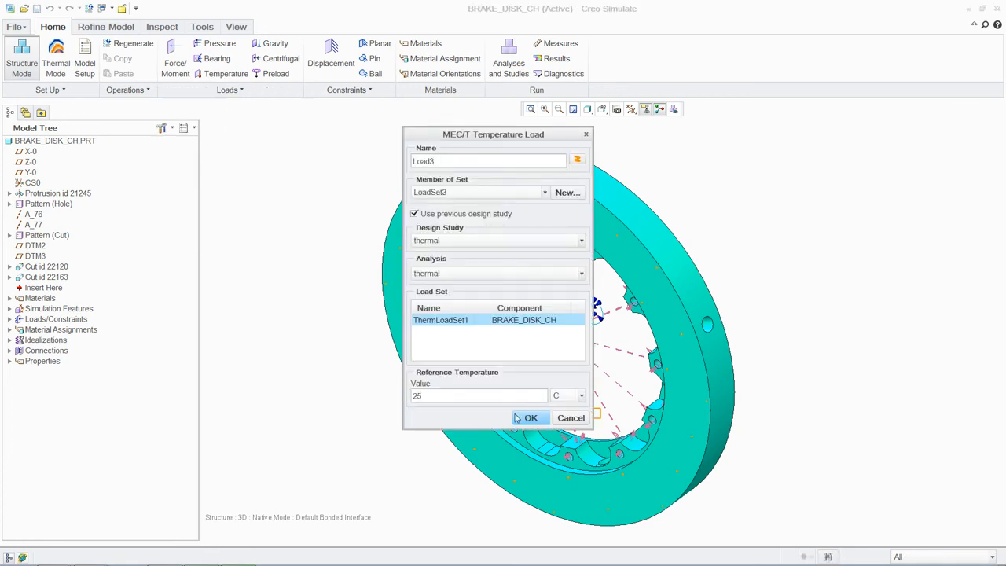
pyautogui.click(527, 418)
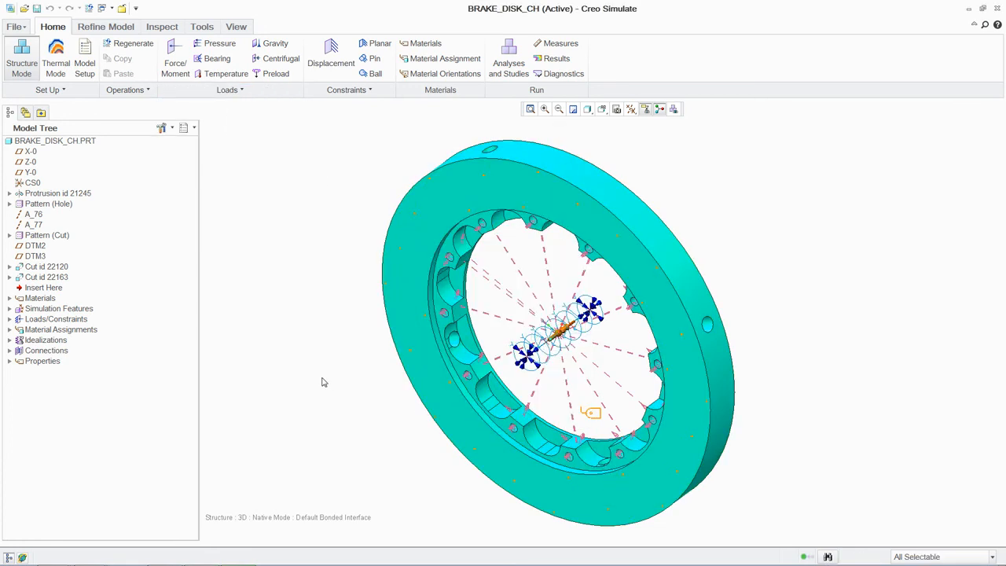
# Define a static analysis named sta_thermal with ConstraintSet2, summed LoadSet2 and LoadSet3, and the Single-Pass Adaptive method.
pyautogui.click(508, 63)
pyautogui.click(321, 178)
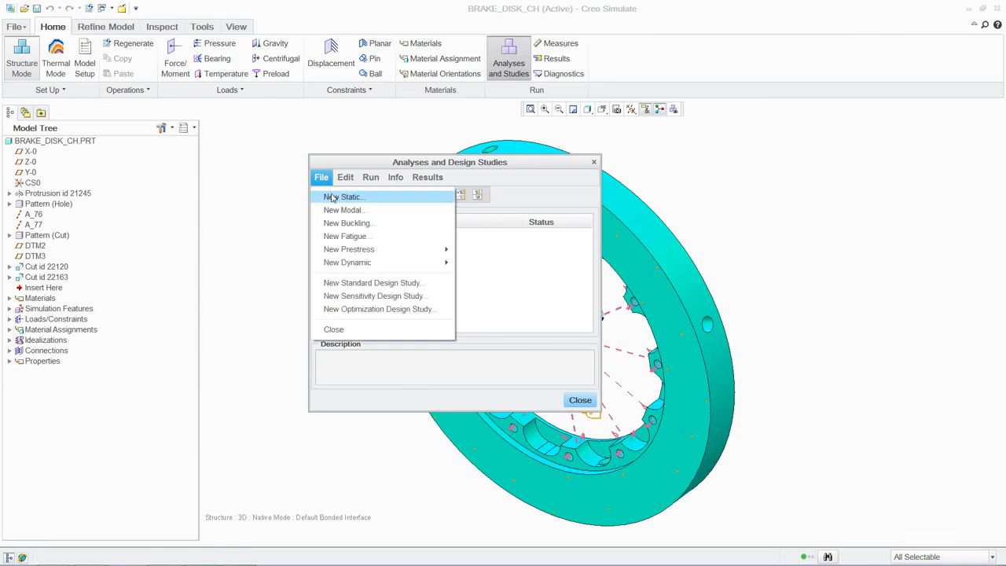
pyautogui.click(340, 197)
pyautogui.write('sta_thermal')
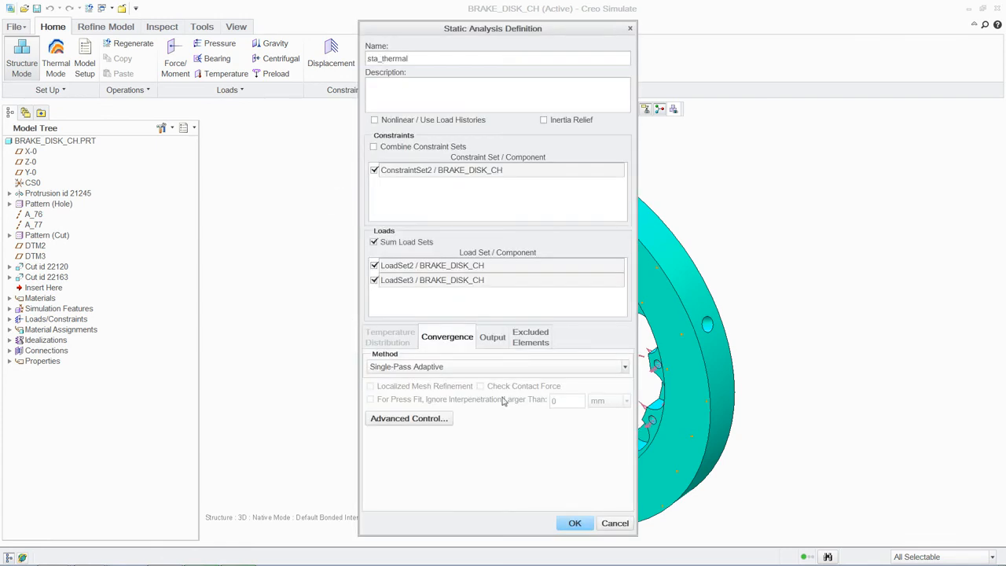
pyautogui.click(574, 523)
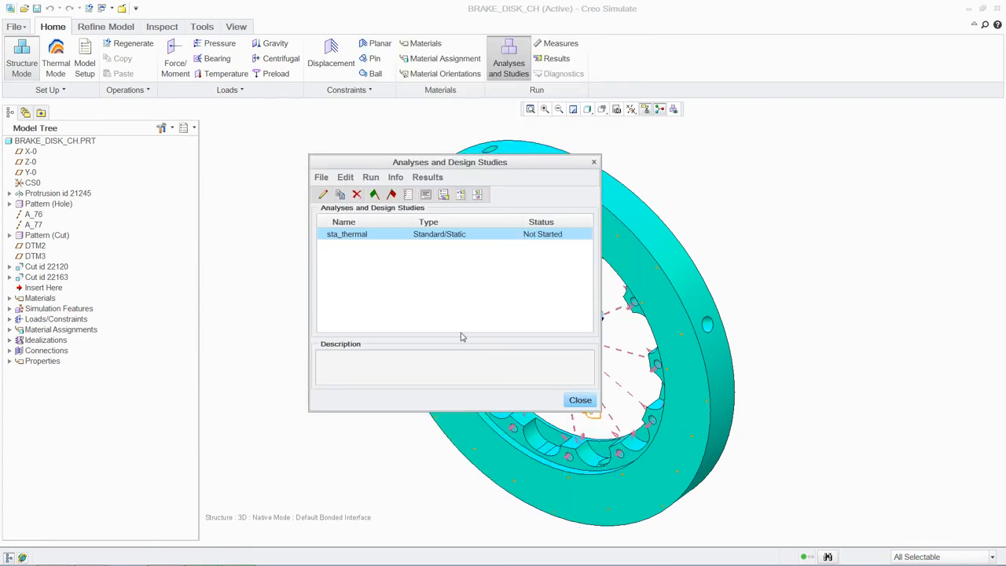
# Run the static analysis sta_thermal and open its stress and displacement results.
pyautogui.click(375, 194)
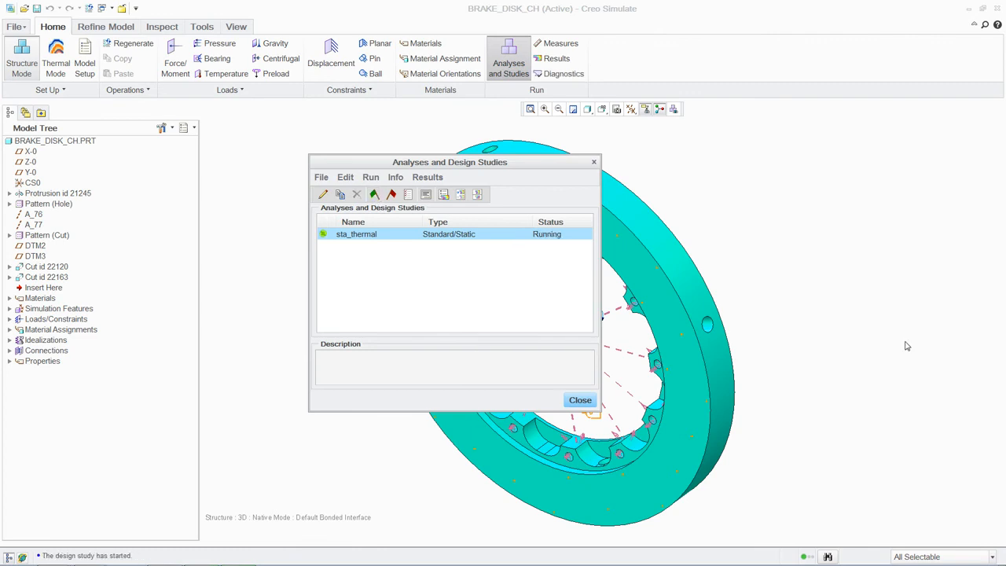
pyautogui.click(461, 194)
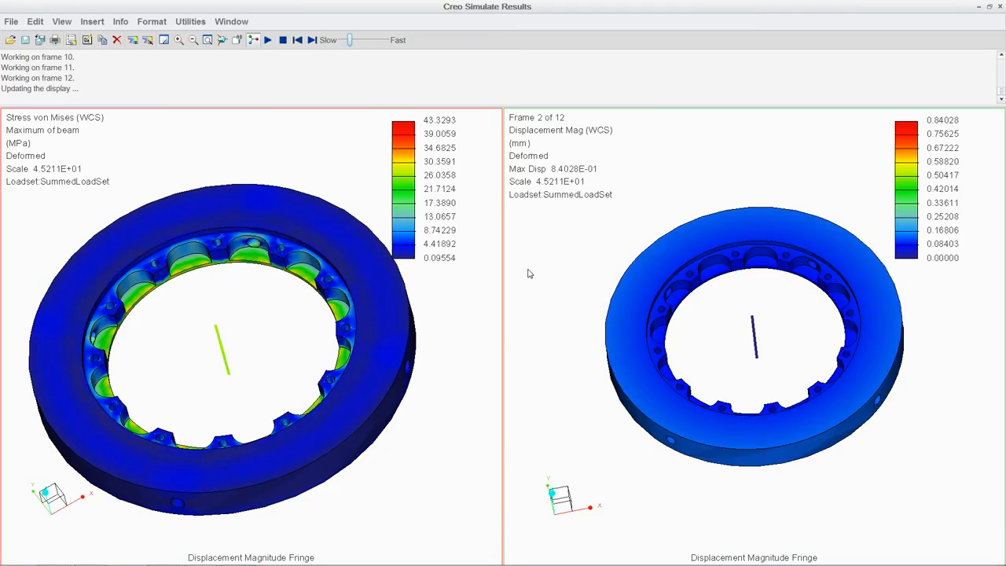